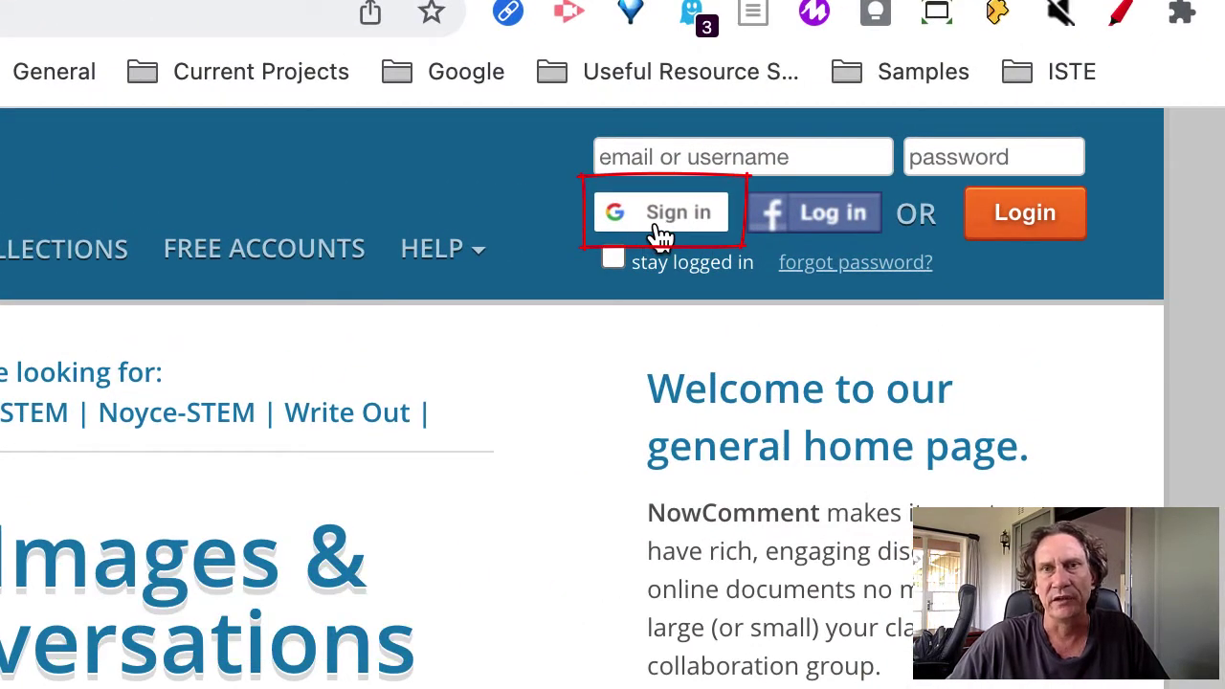
- Sign in to NowComment with the teacher's Google account
left_click(660, 228)
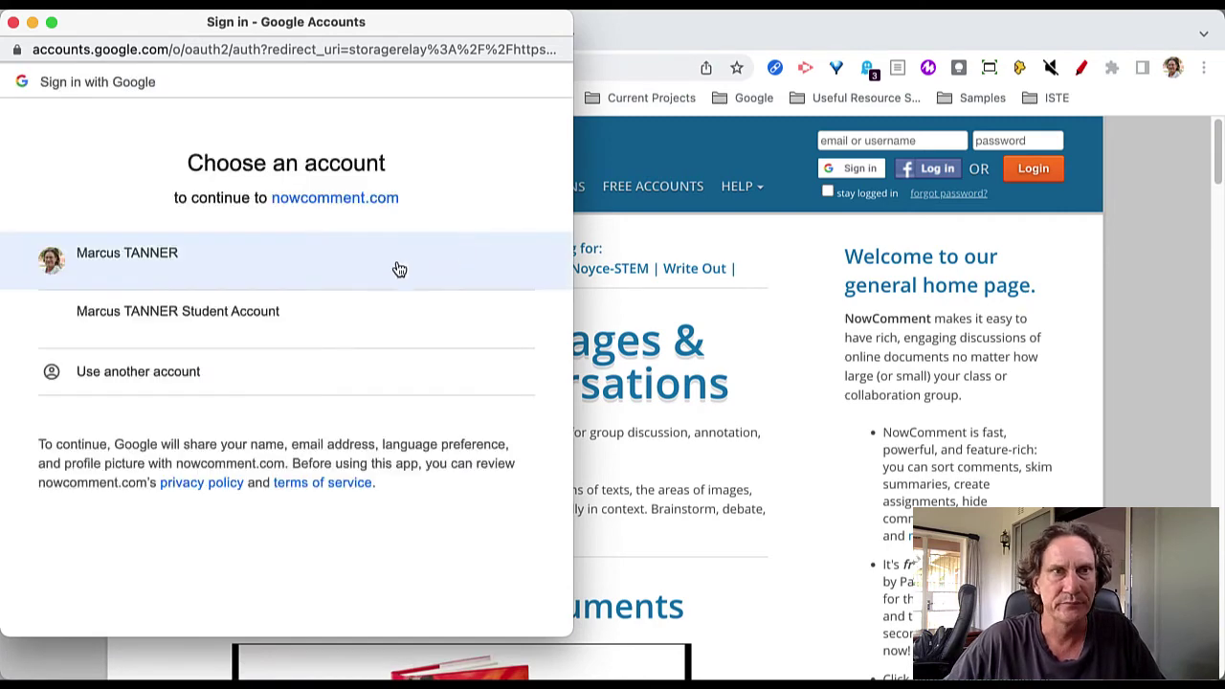
left_click(347, 274)
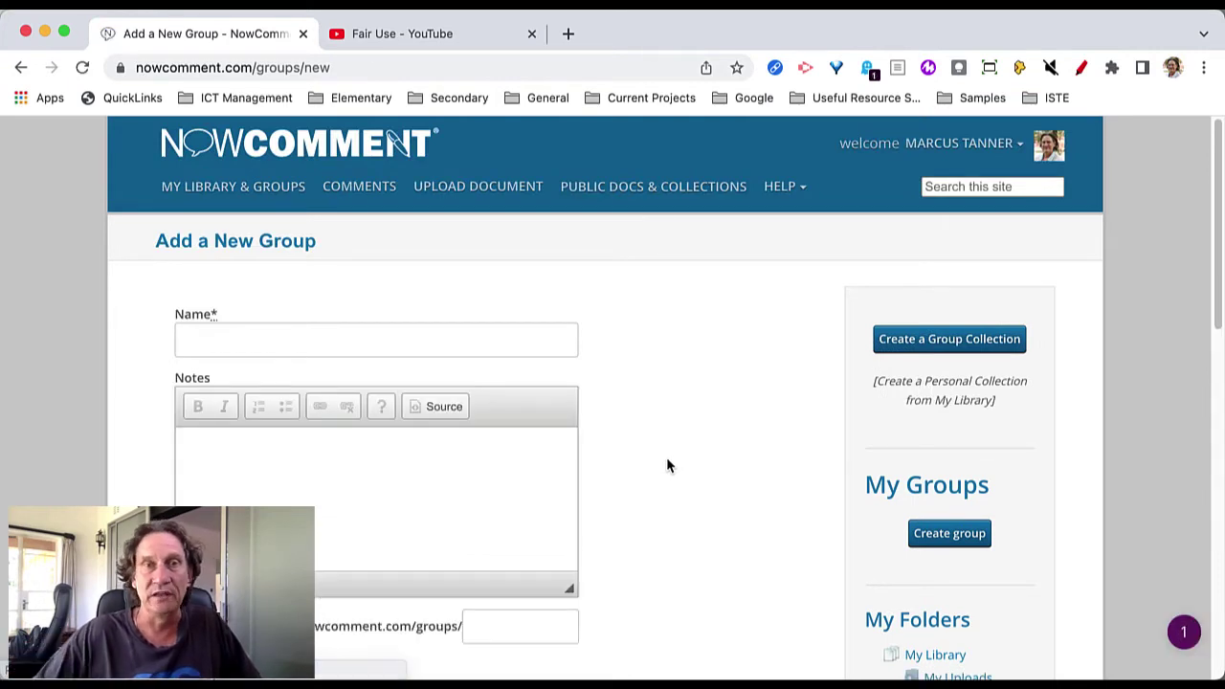
- Name the new group 'Class name', keep Privacy on Private, and save it
left_click(271, 337)
type("Class nba")
key("BackSpace")
key("BackSpace")
key("BackSpace")
type("name")
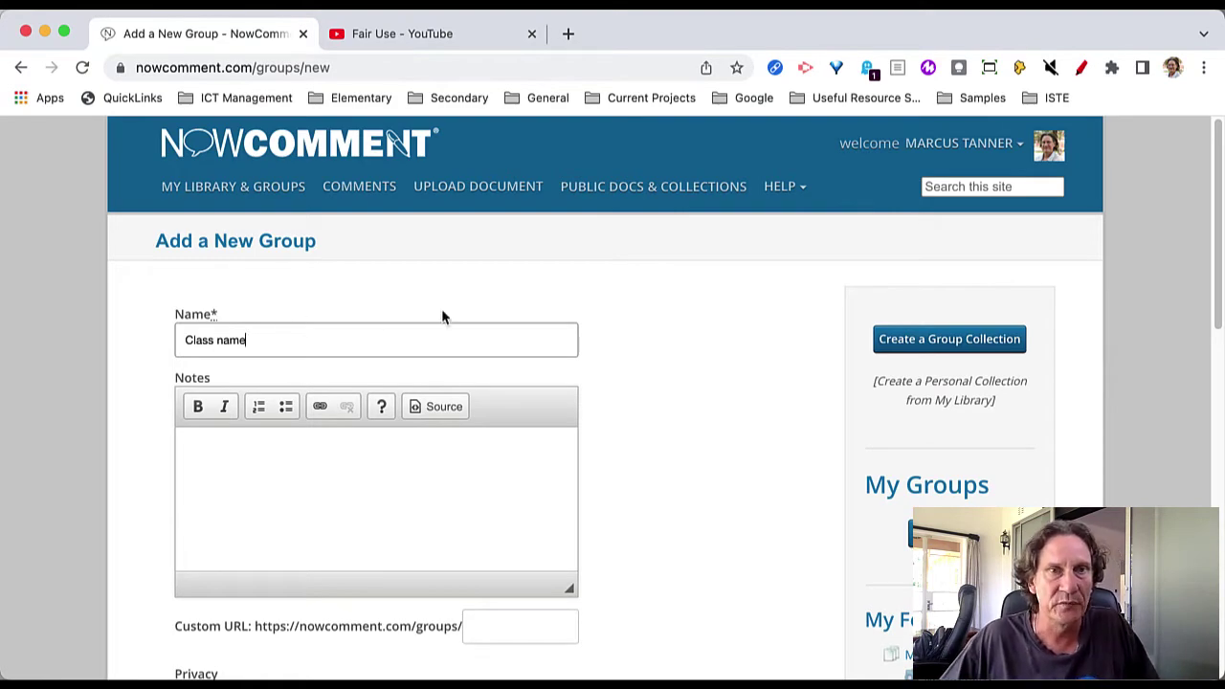
scroll(574, 392, "down", 5)
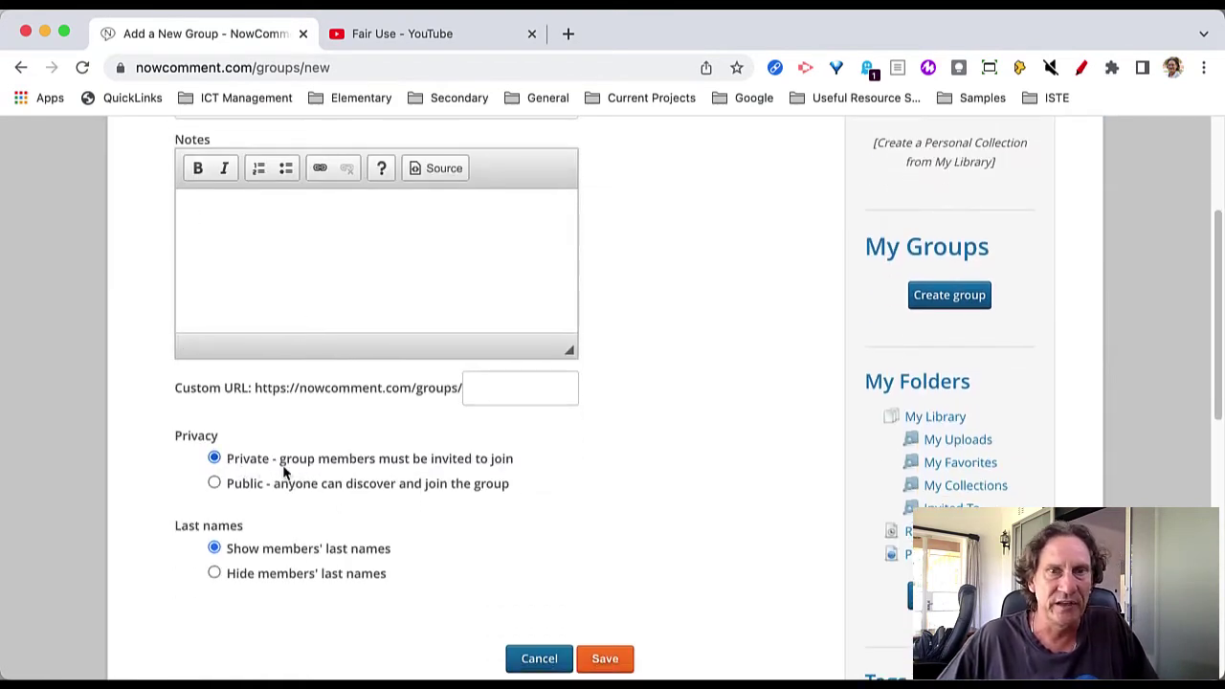
scroll(283, 471, "down", 1)
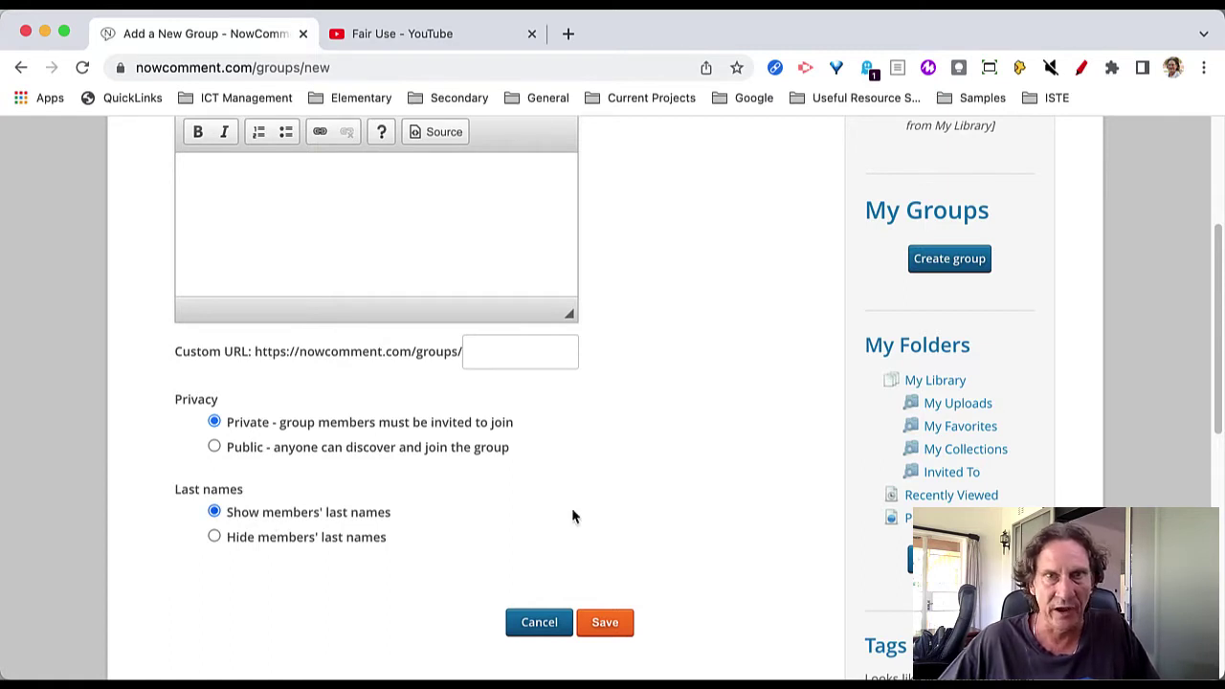
scroll(572, 517, "down", 2)
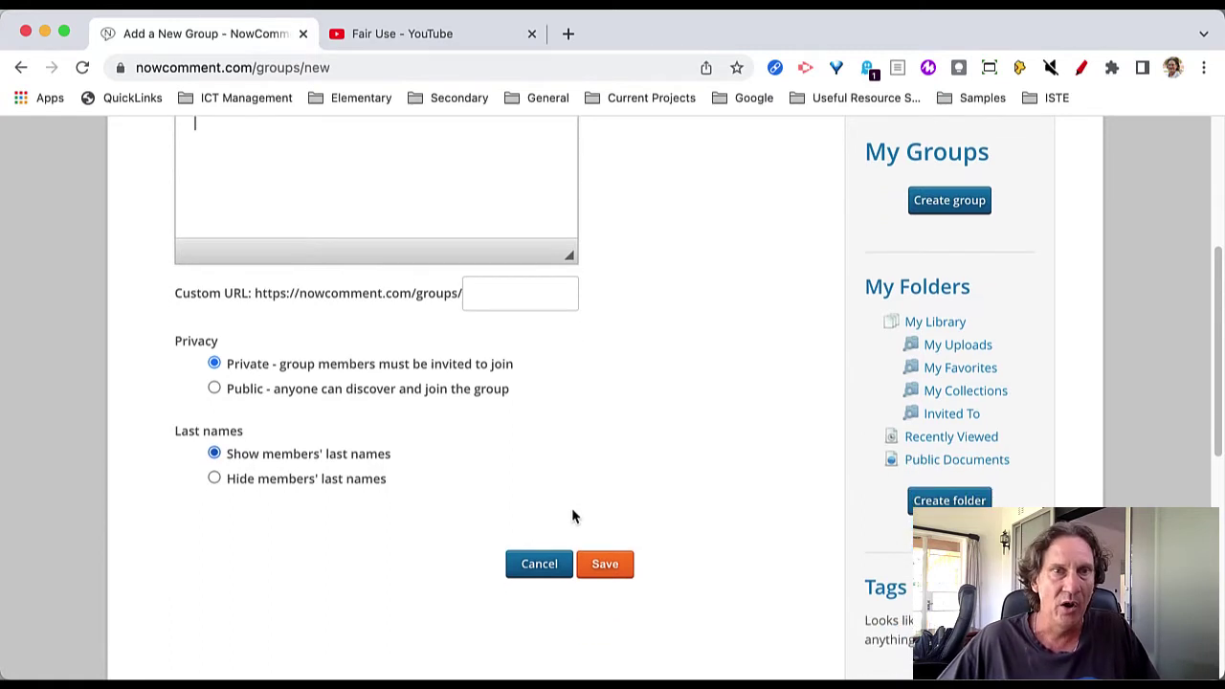
left_click(521, 296)
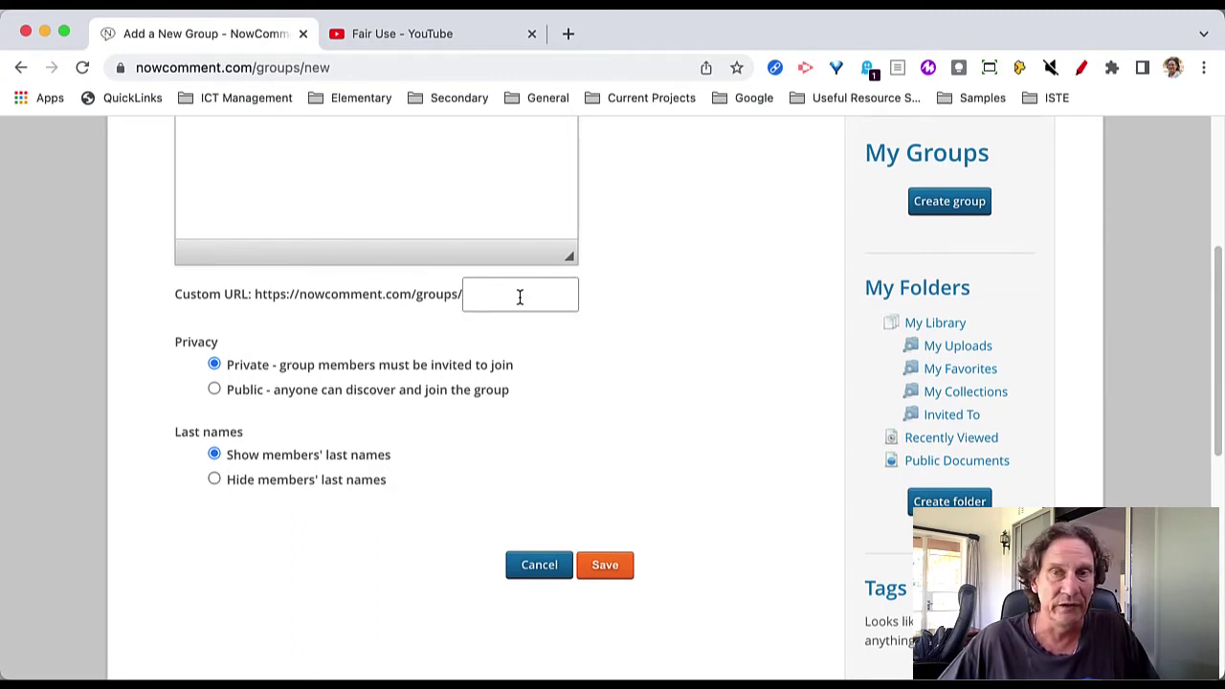
scroll(631, 432, "down", 3)
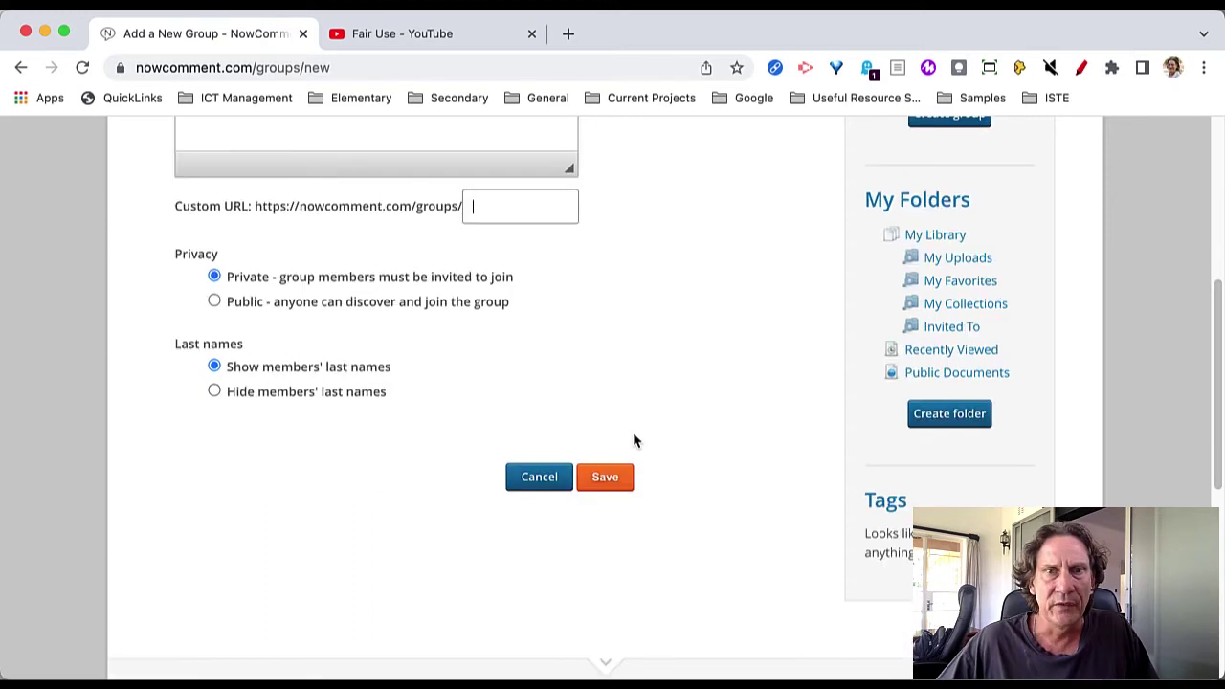
left_click(602, 481)
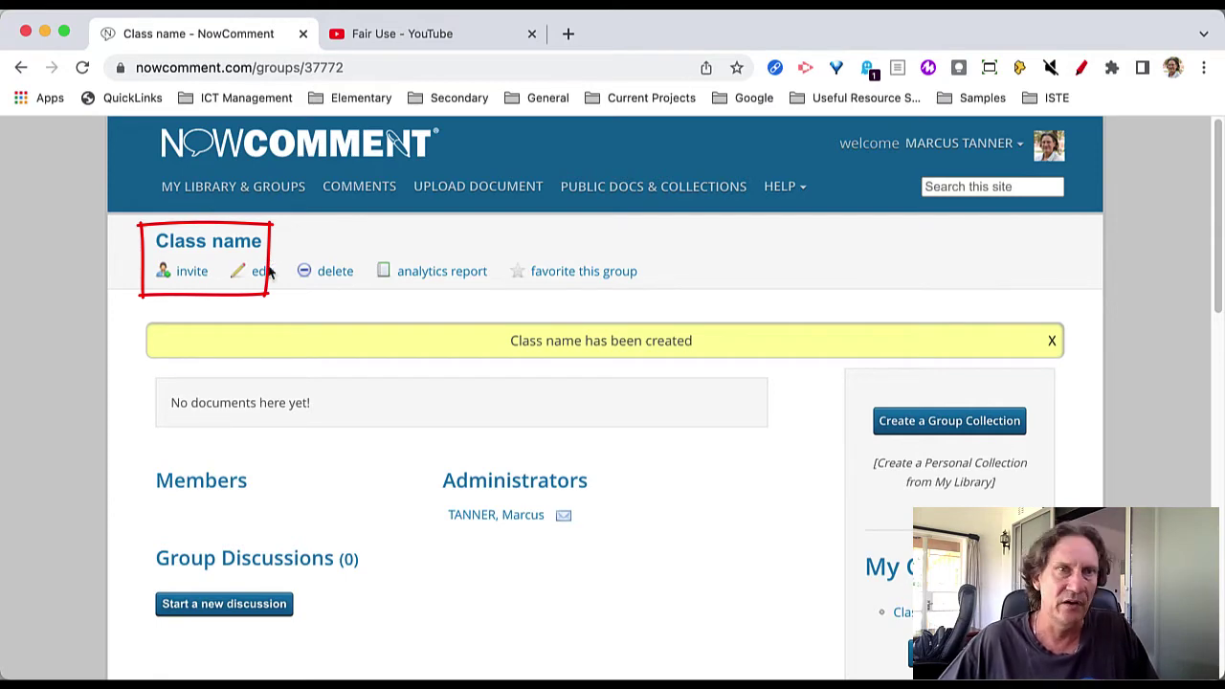
- Invite the student account to Class name from the current Contacts address book
left_click(184, 273)
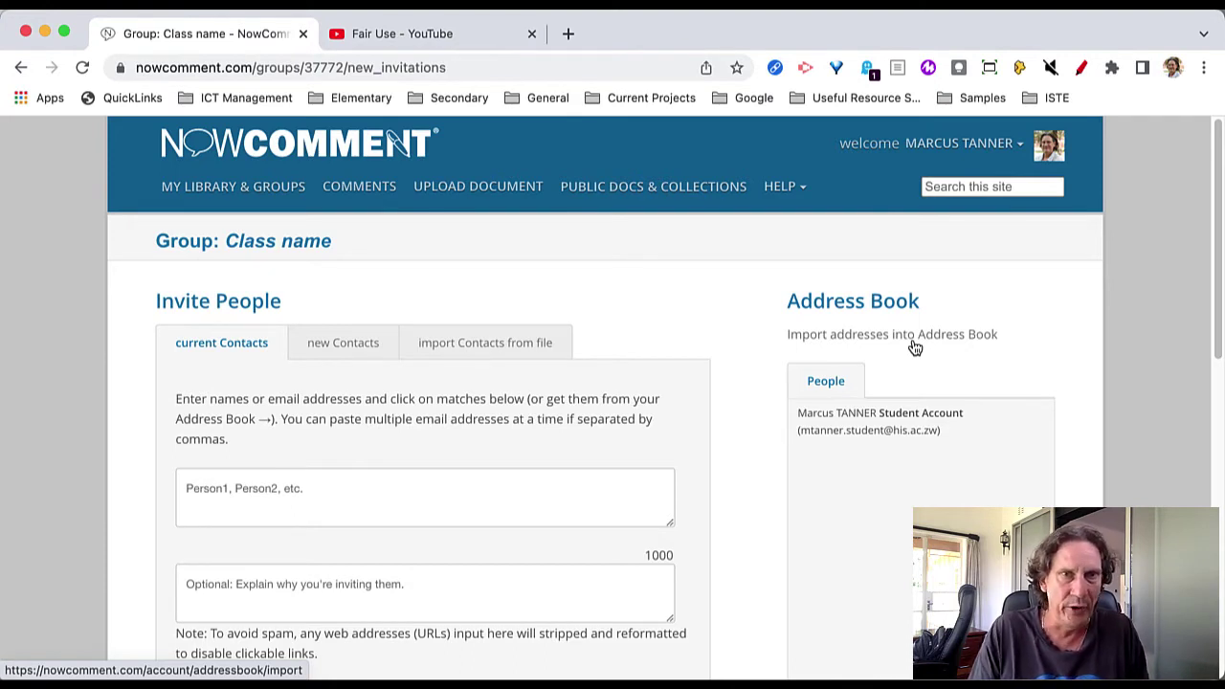
left_click(331, 351)
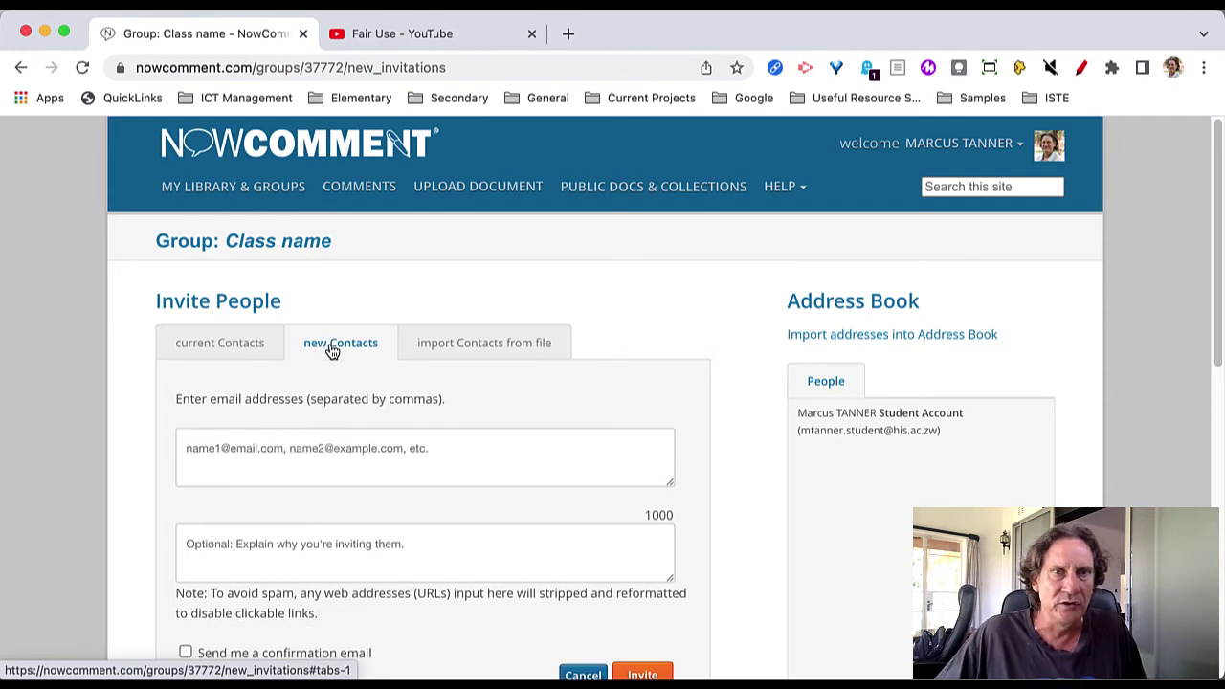
left_click(240, 462)
type("tw")
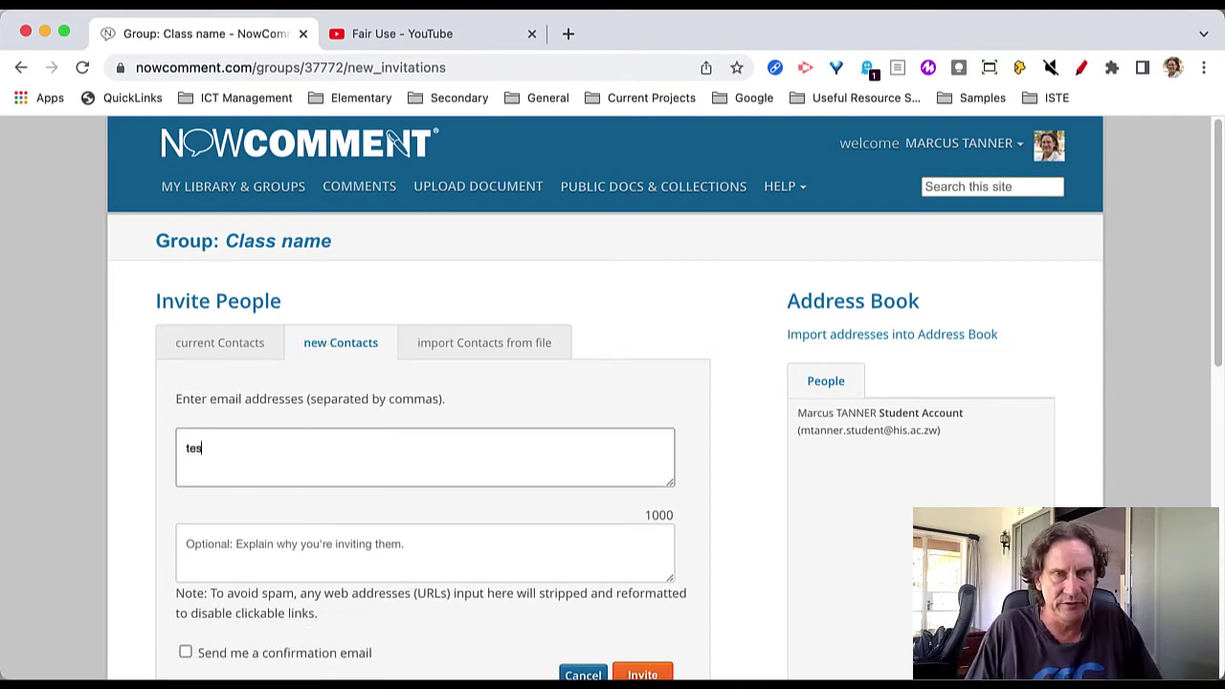
key("BackSpace")
key("BackSpace")
scroll(348, 462, "down", 2)
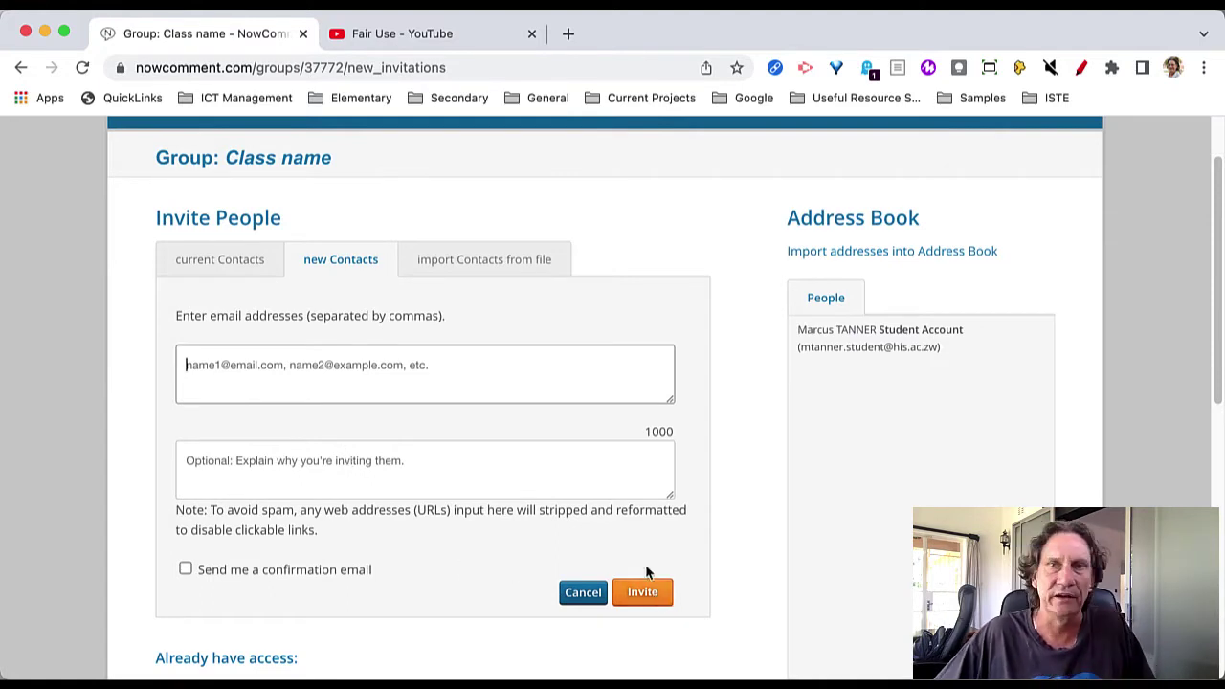
scroll(488, 495, "up", 2)
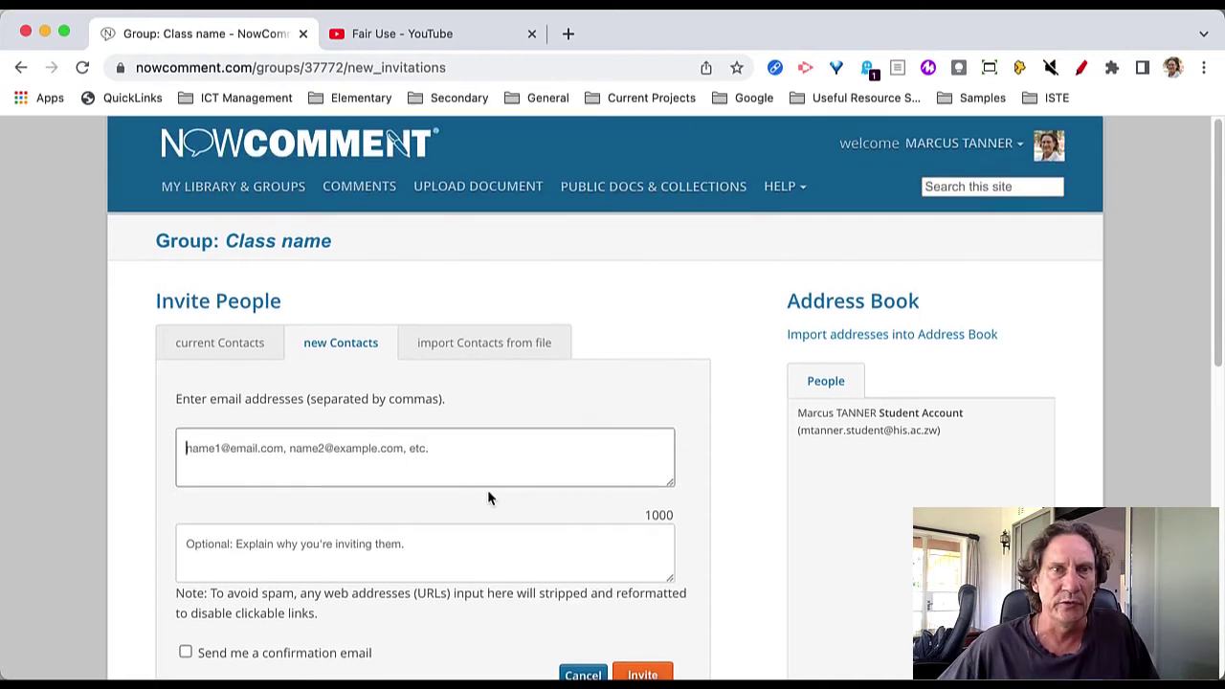
left_click(220, 347)
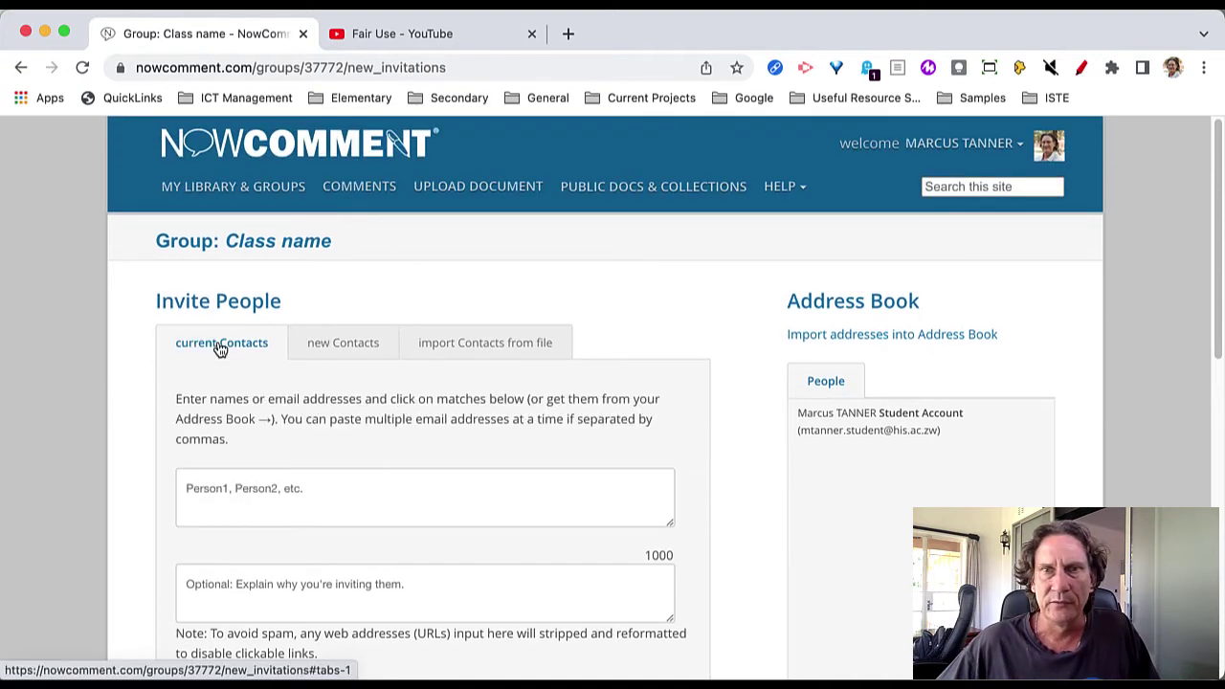
left_click(832, 430)
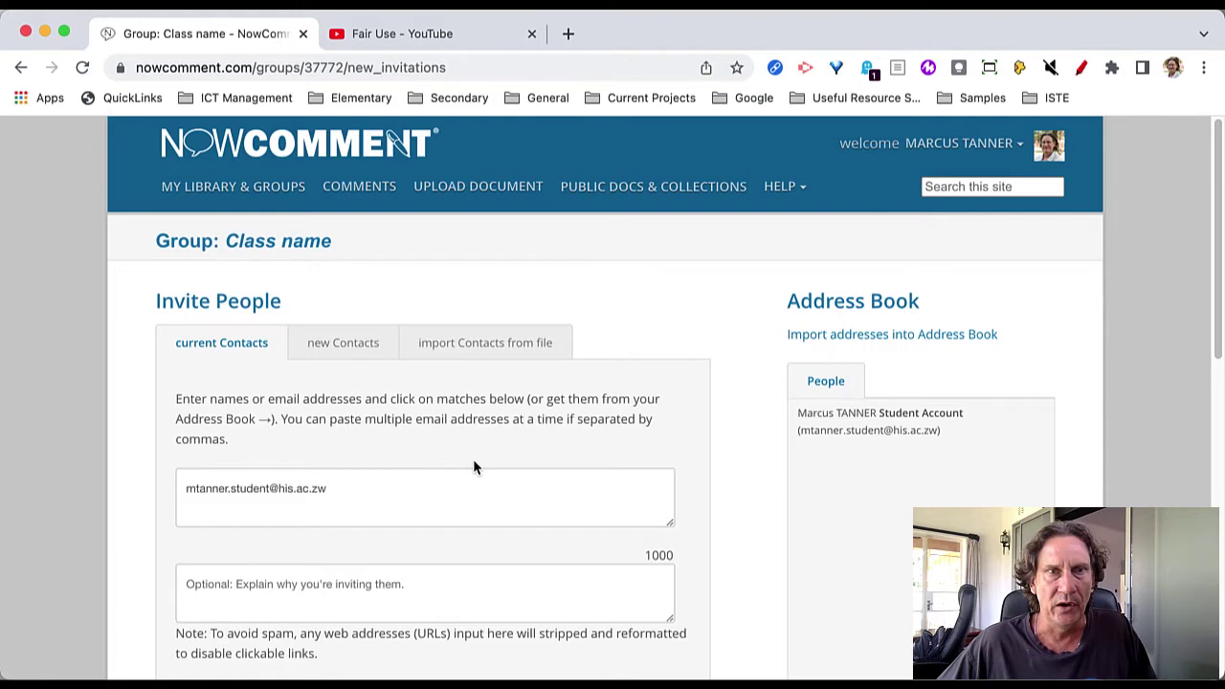
scroll(473, 467, "down", 4)
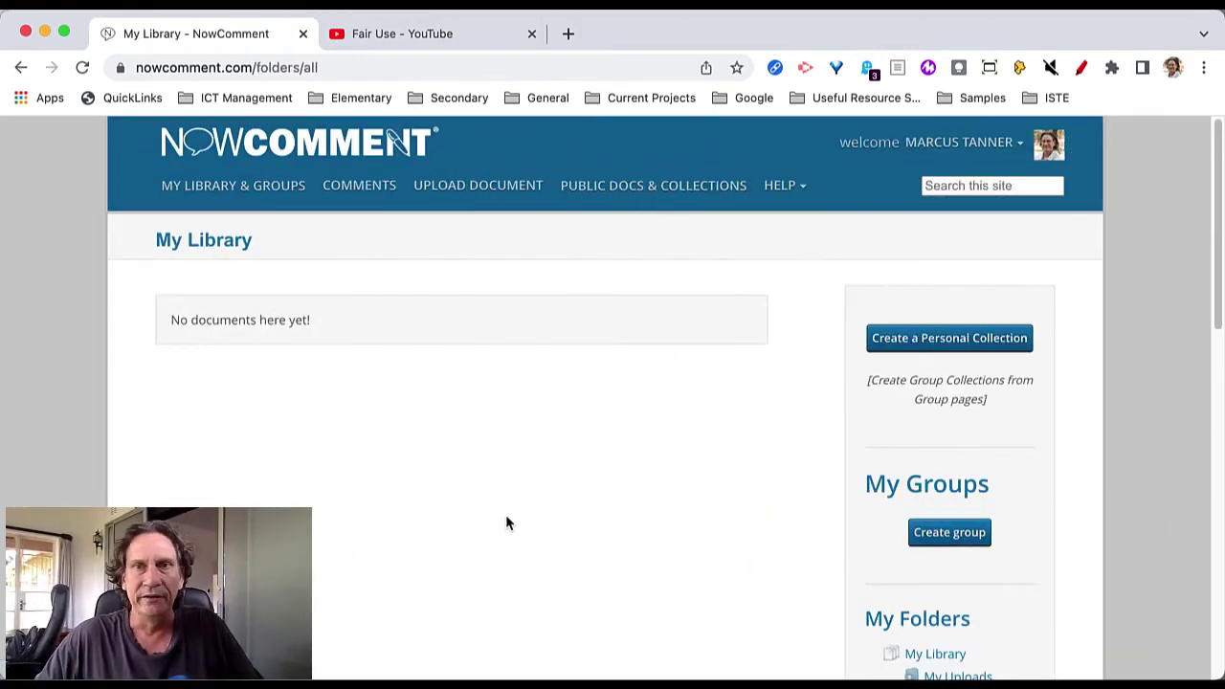
- Start a new Video document upload and enter the 'Fair Video' title
scroll(716, 426, "down", 1)
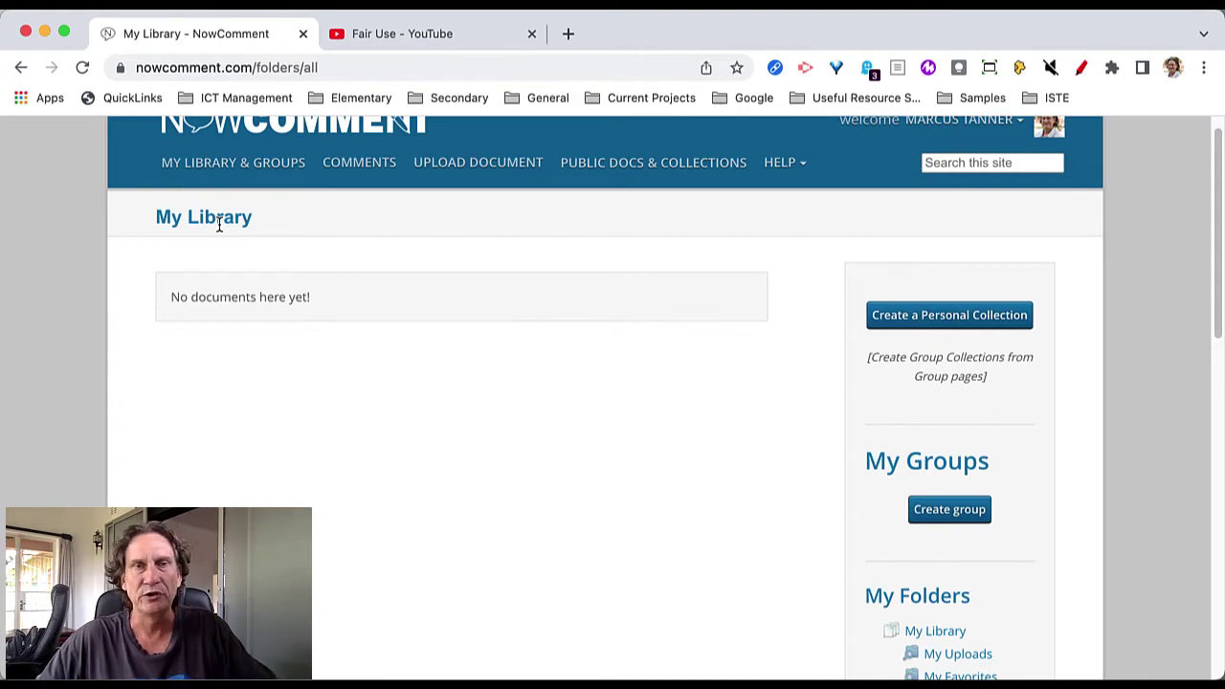
left_click(480, 179)
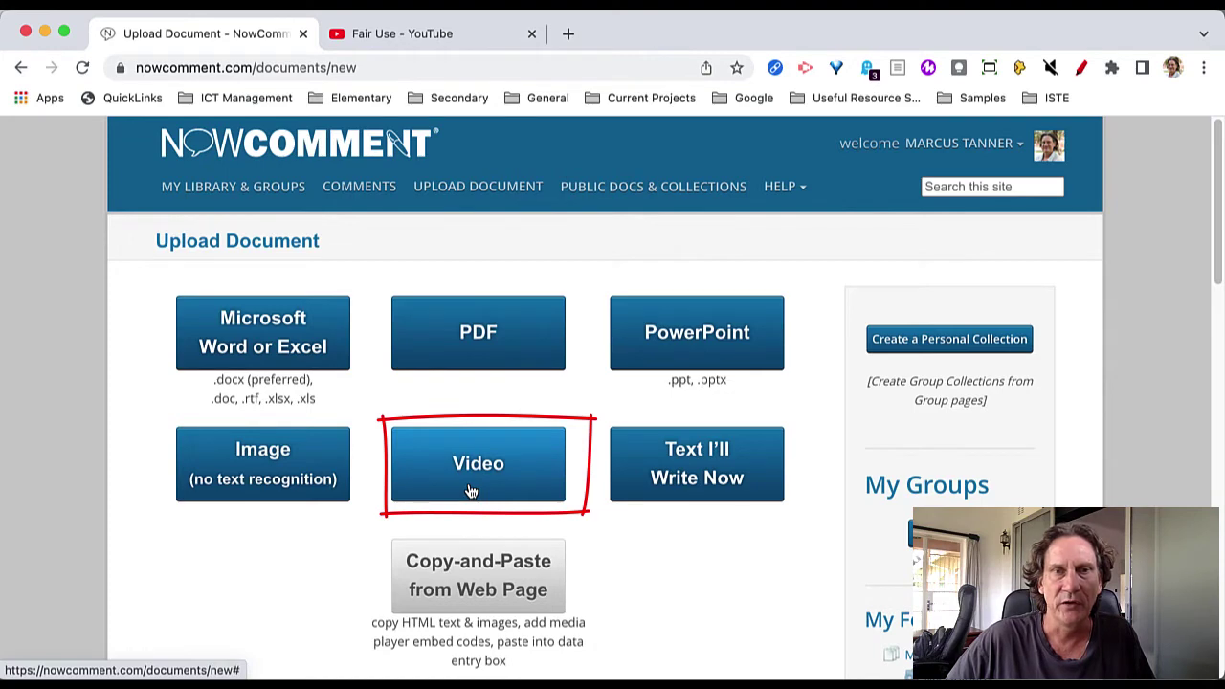
scroll(470, 491, "down", 5)
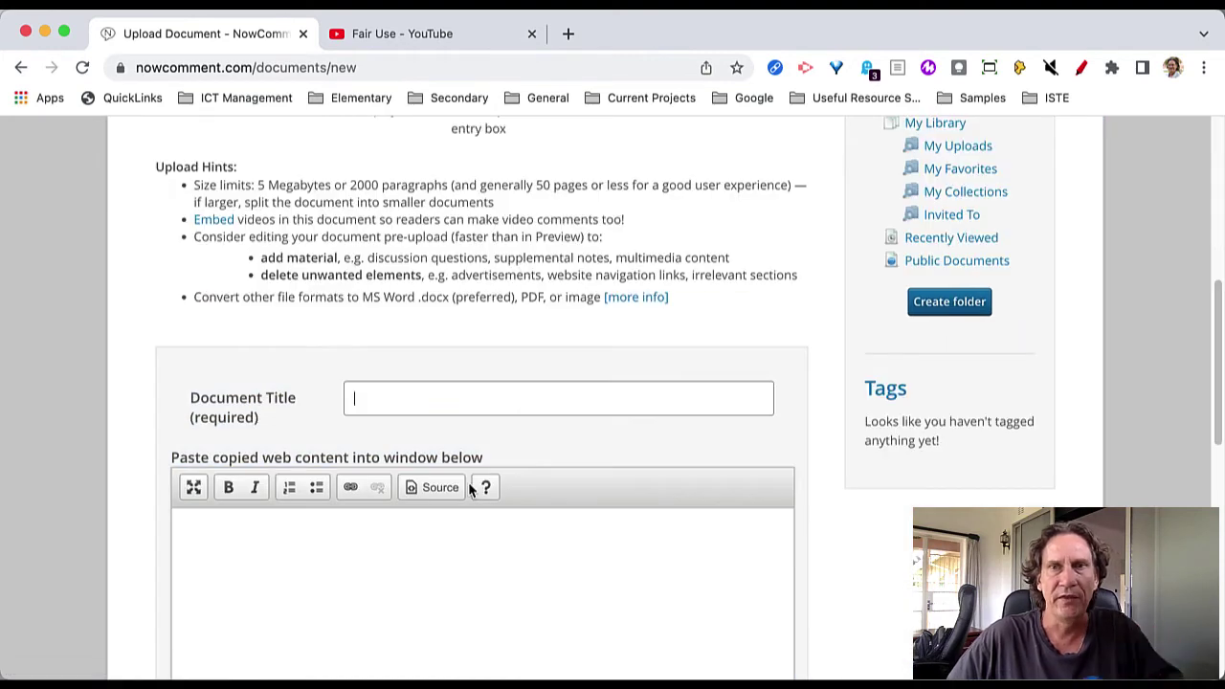
left_click(391, 404)
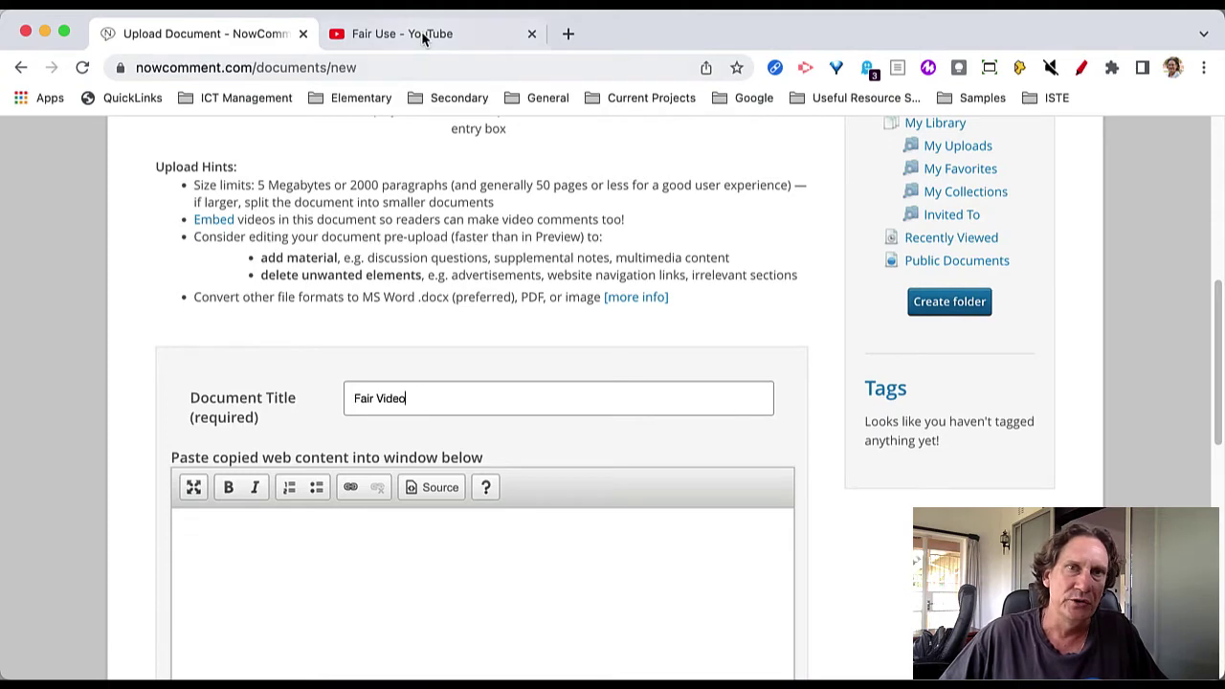
- Copy the Fair Use video's embed code from YouTube's Share dialog
left_click(417, 35)
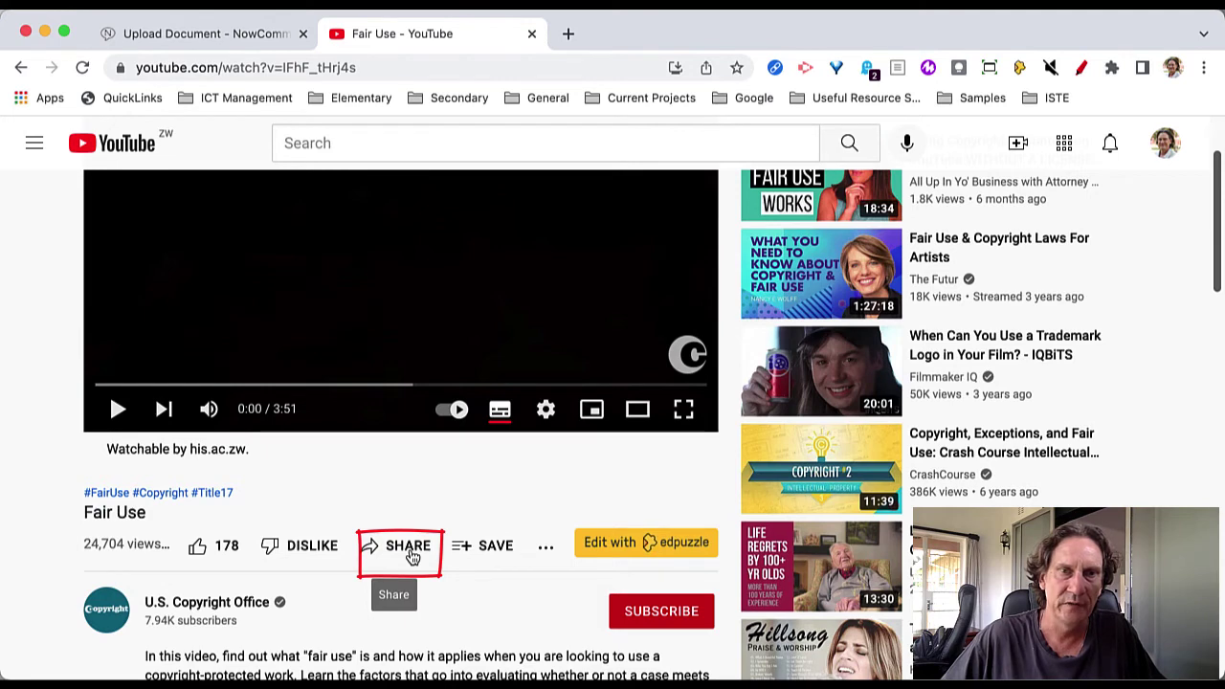
left_click(409, 554)
left_click(421, 334)
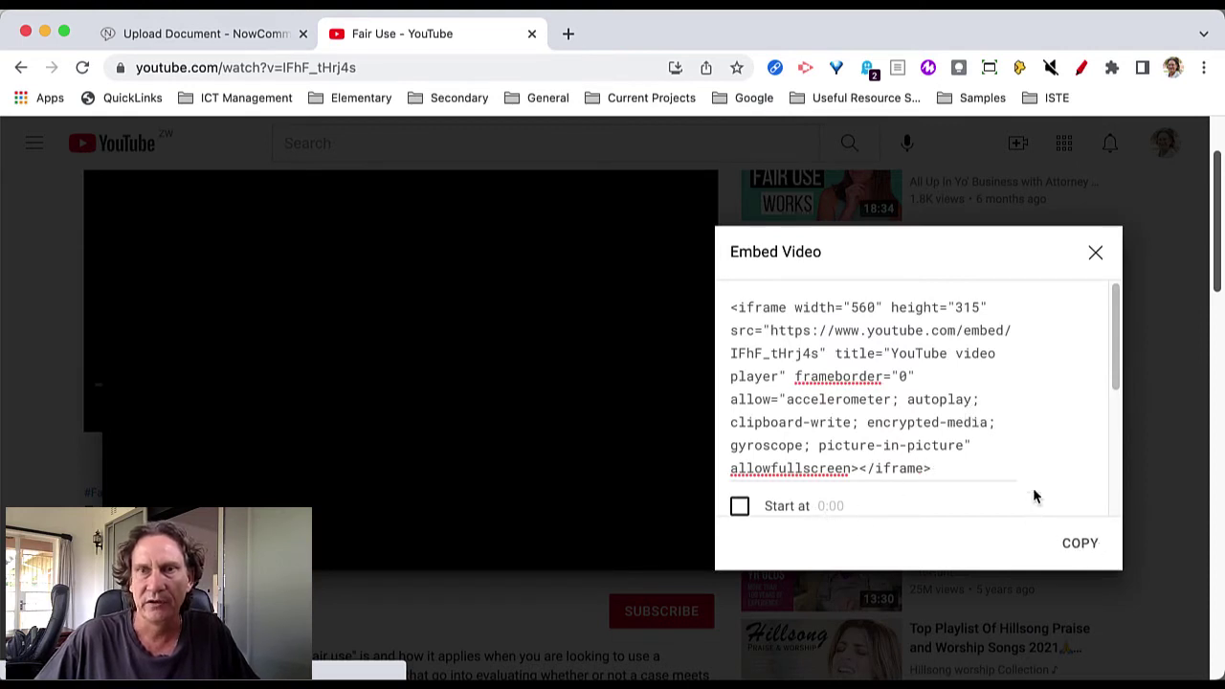
left_click(1079, 546)
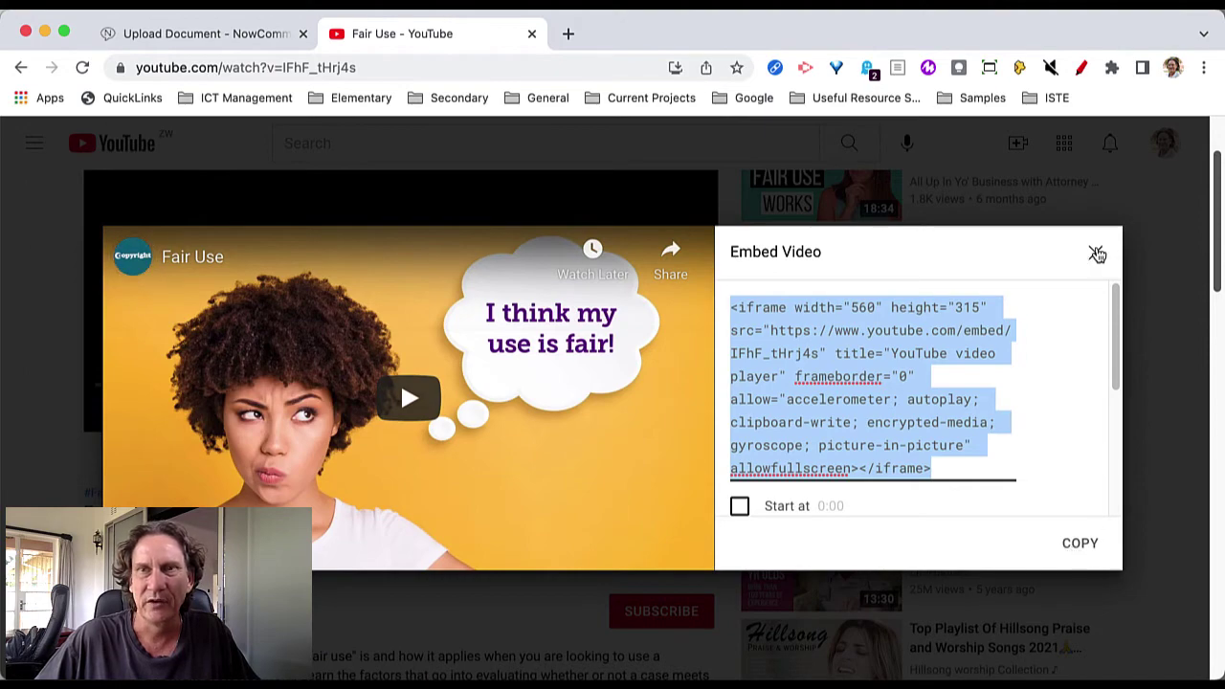
left_click(1097, 253)
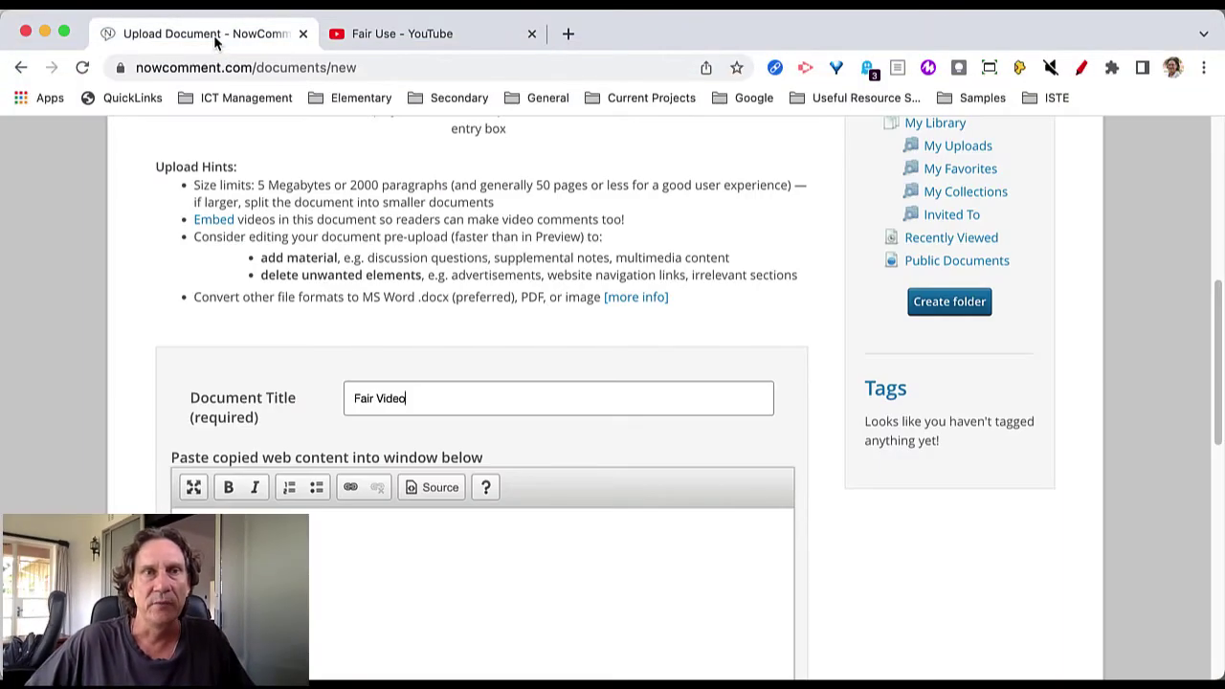
- Enter 'Watch and respond to the video.', paste the embed code below it, and upload
scroll(531, 262, "down", 3)
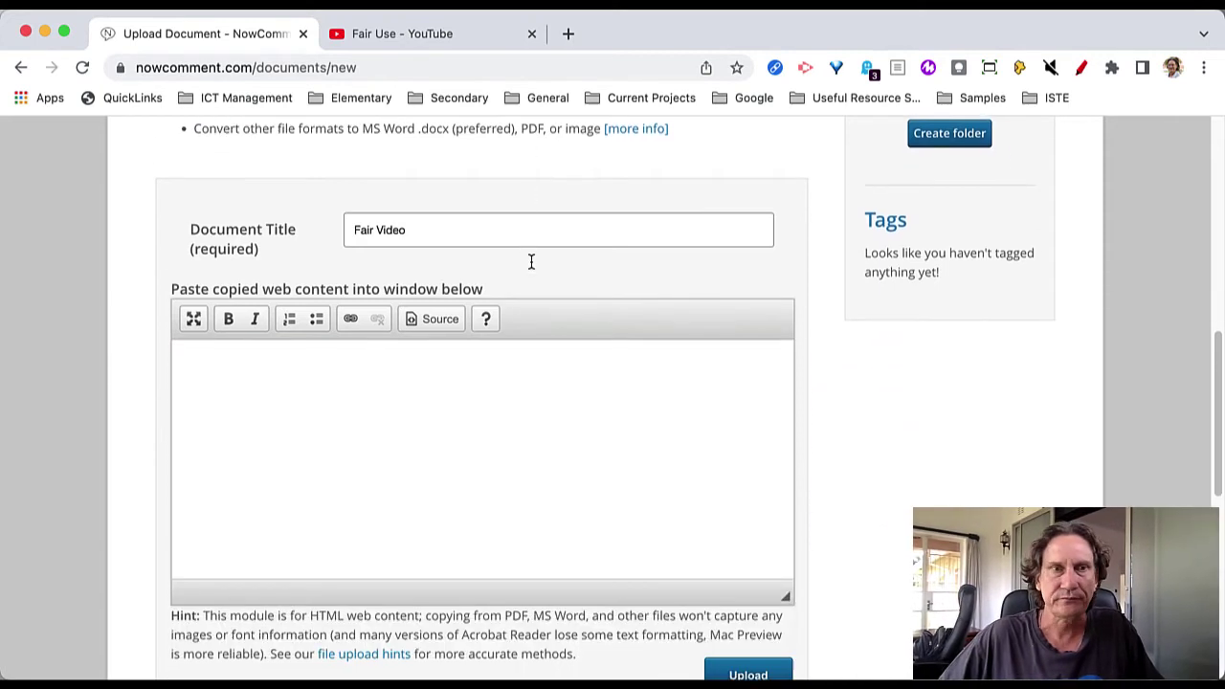
left_click(228, 354)
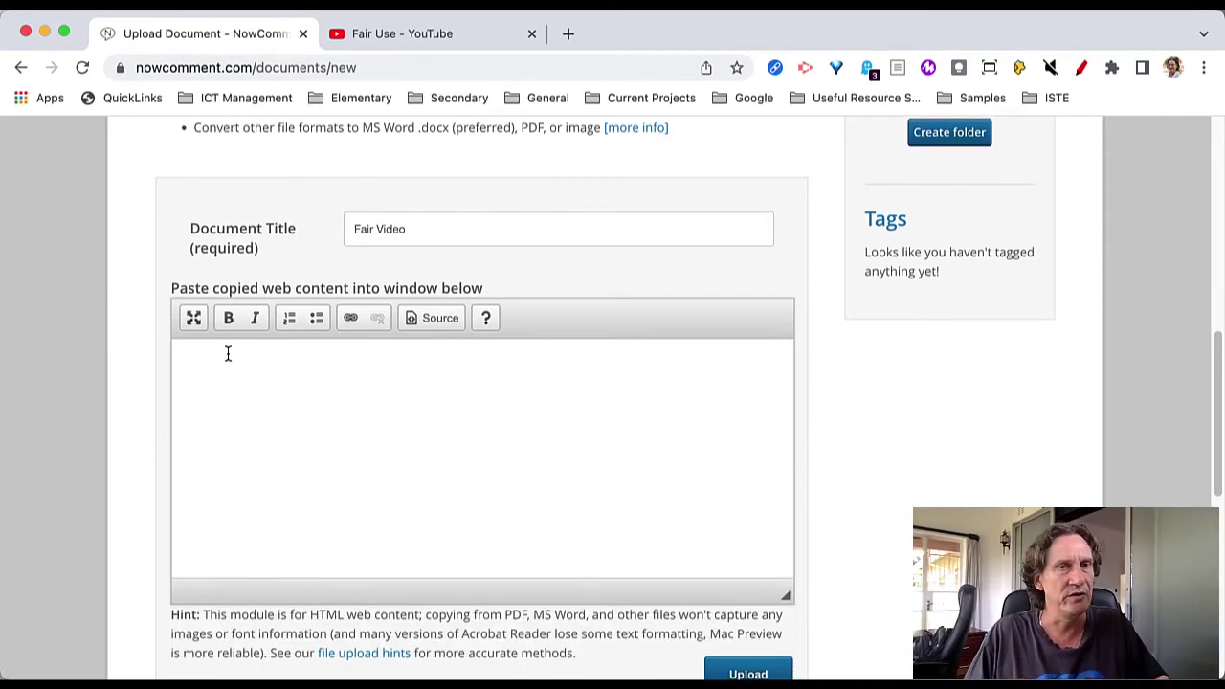
type("Watch and respond to the video.")
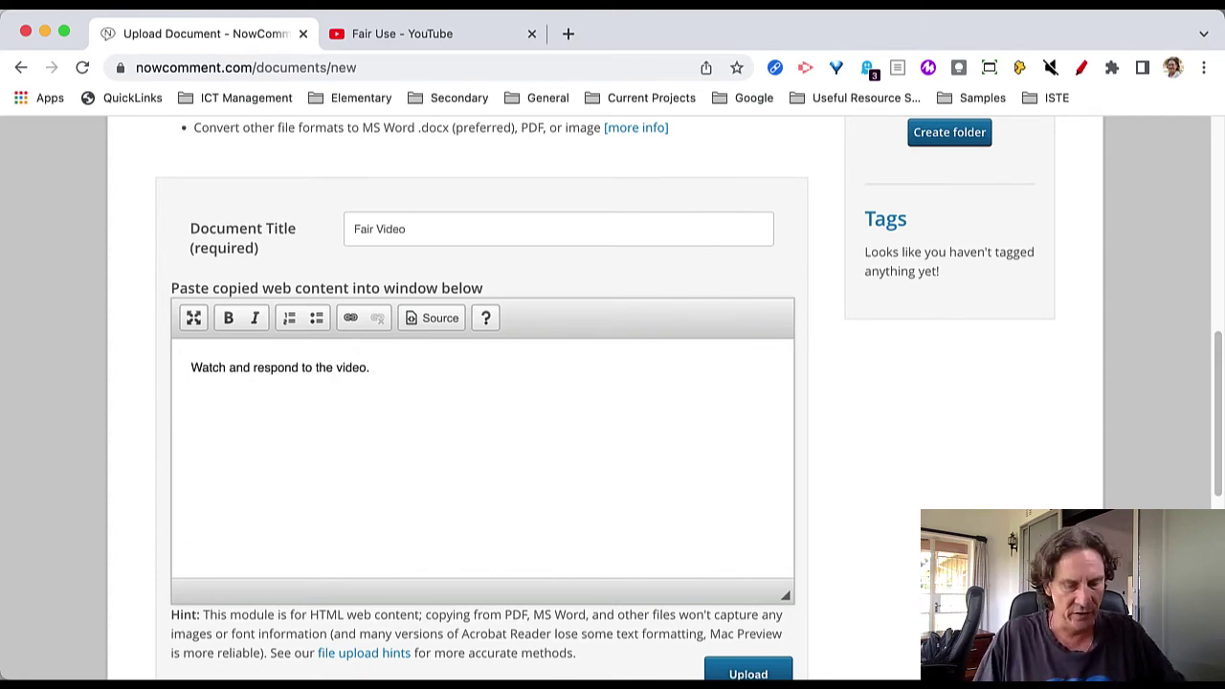
key("cmd+v")
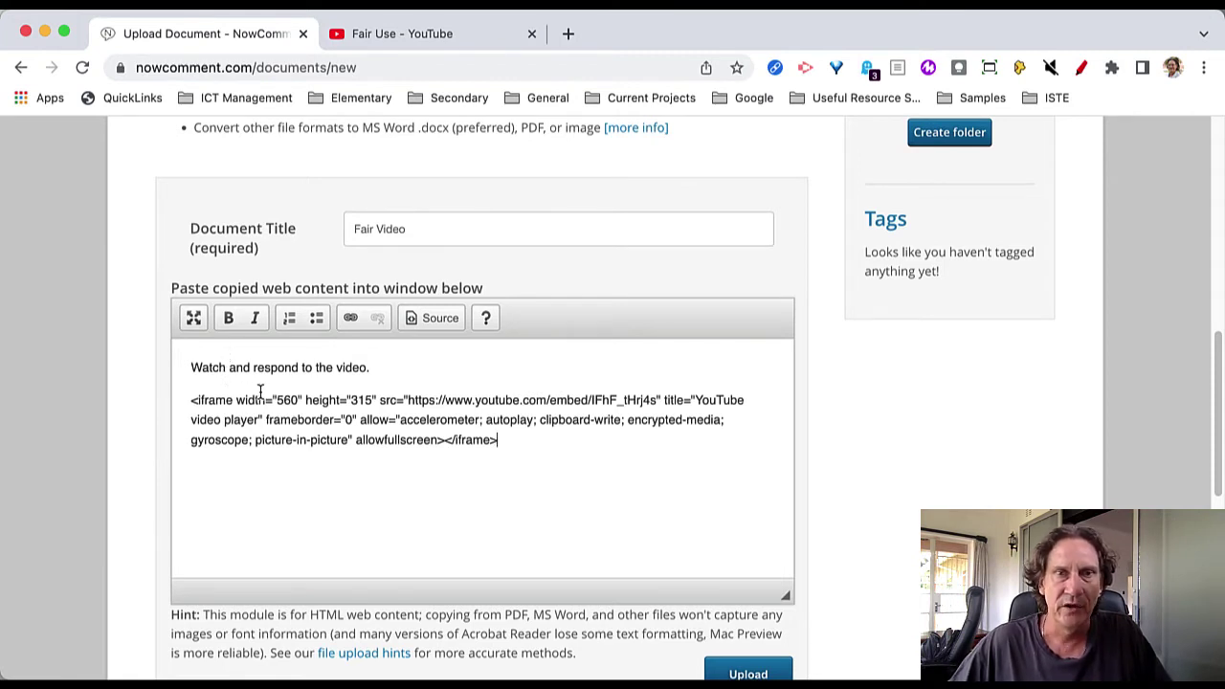
scroll(260, 391, "down", 2)
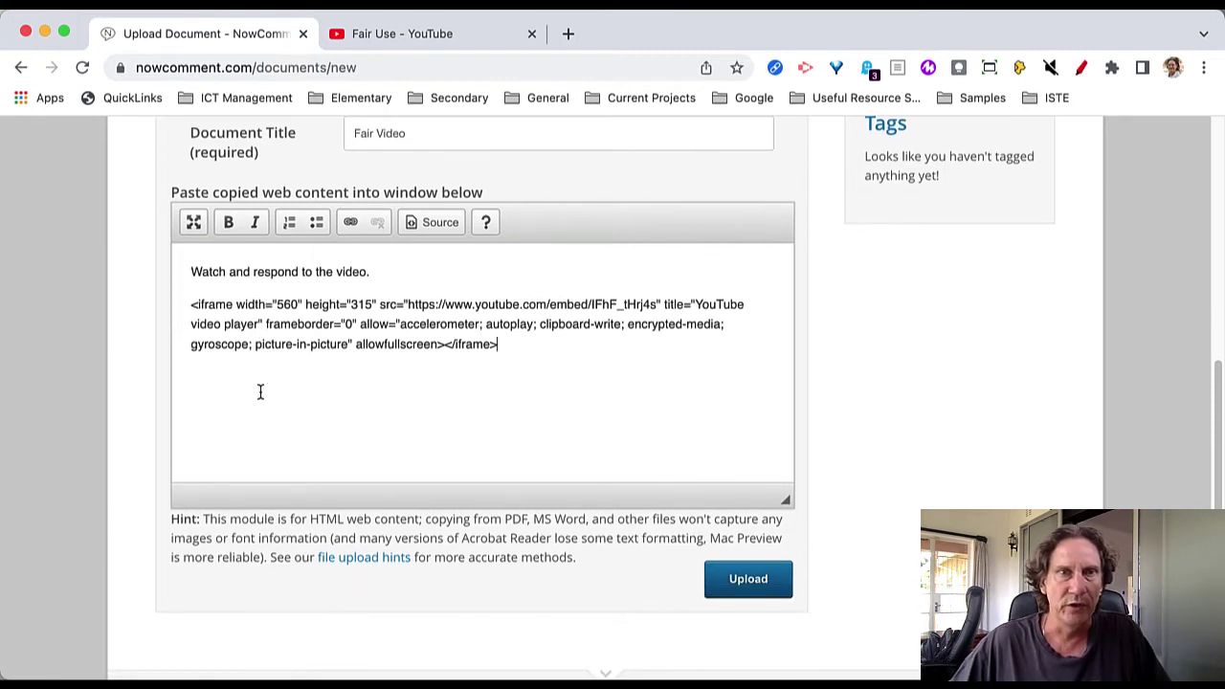
left_click(738, 595)
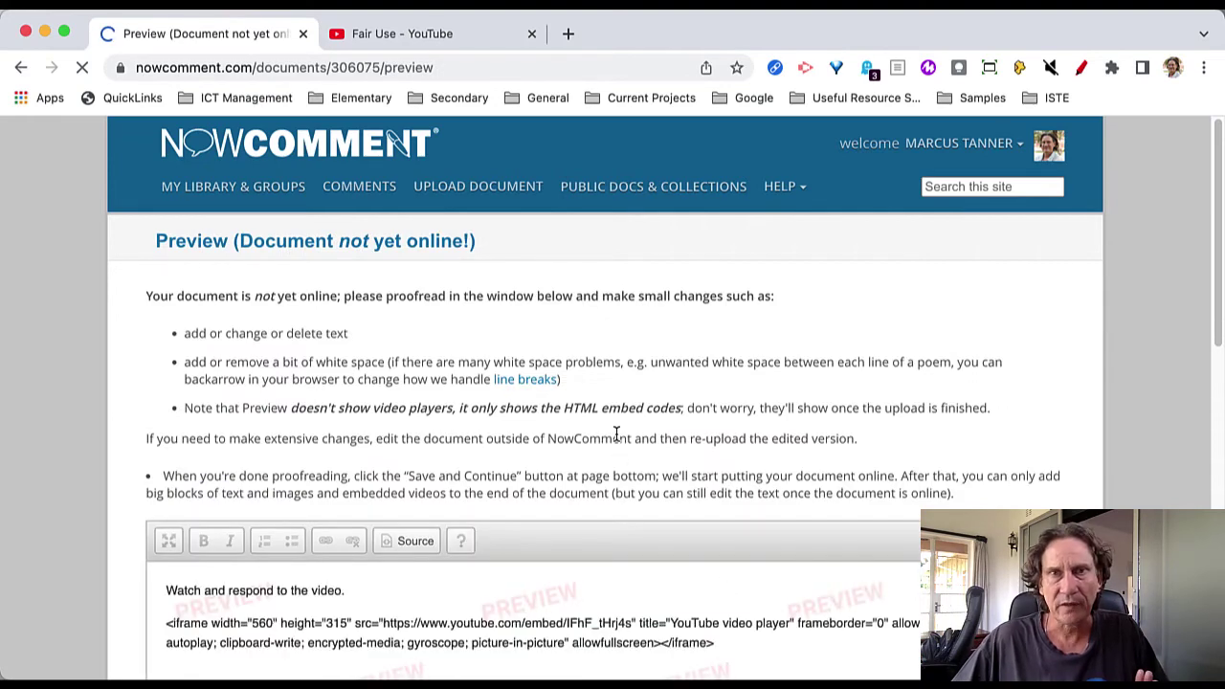
- Proofread the instruction sentence in the preview, then save and continue
scroll(617, 435, "down", 2)
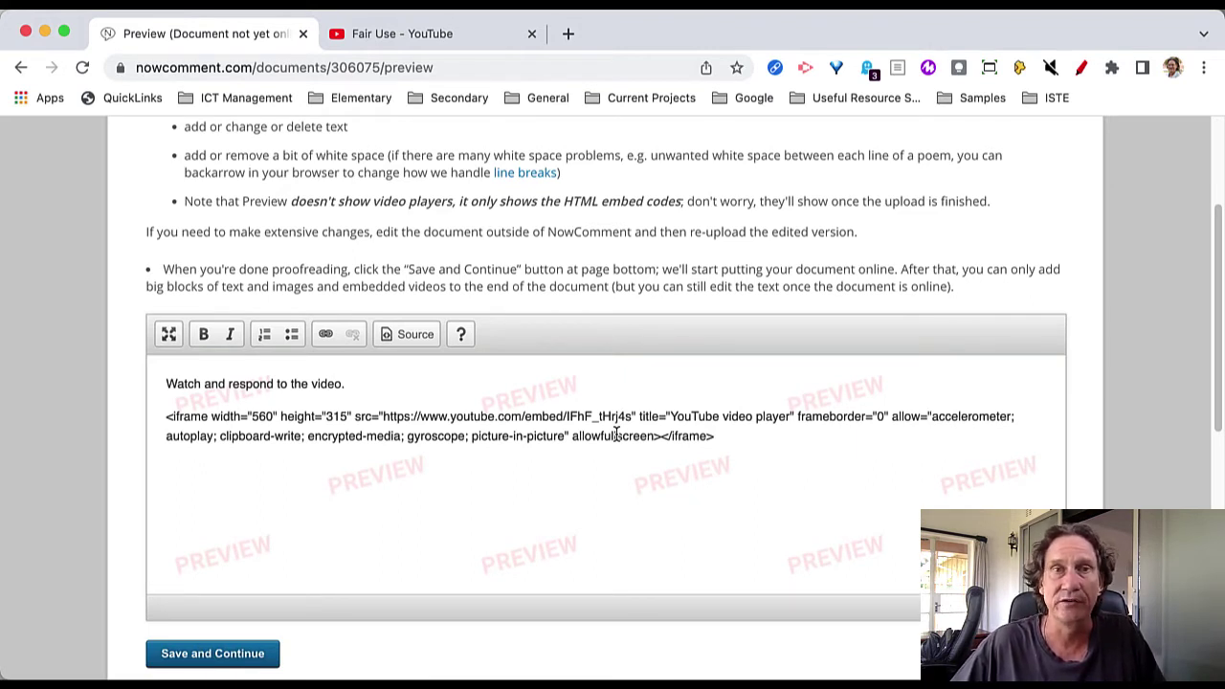
scroll(739, 471, "down", 1)
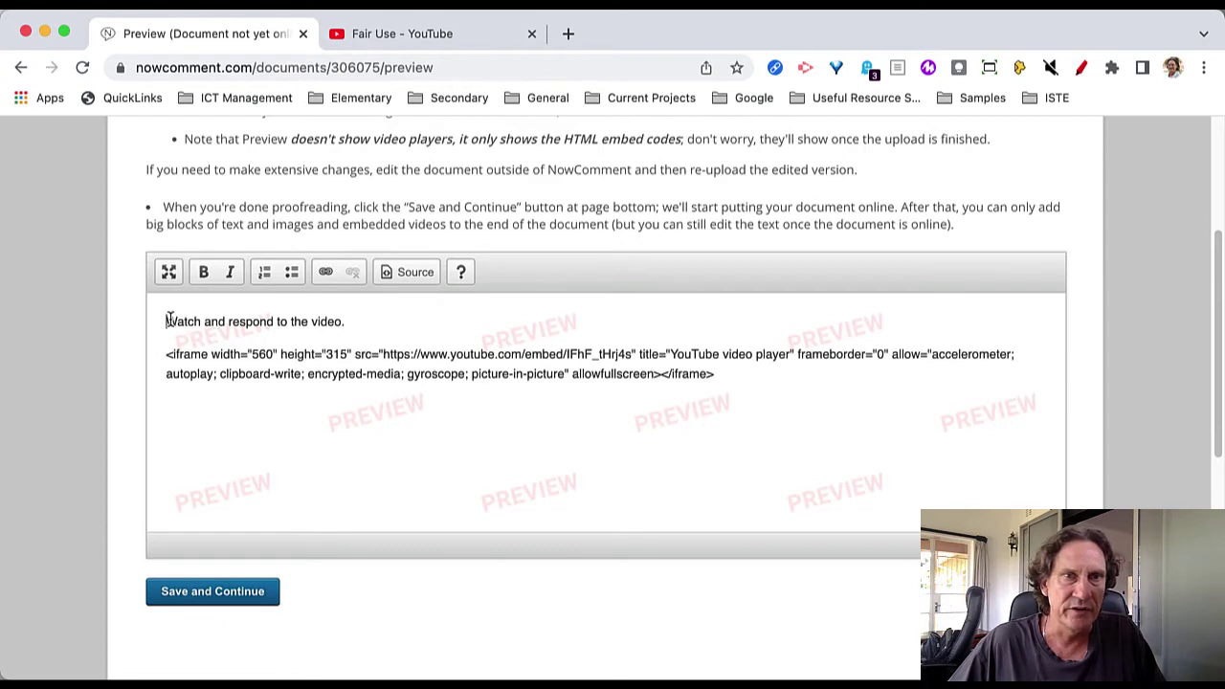
left_click_drag(168, 319, 341, 321)
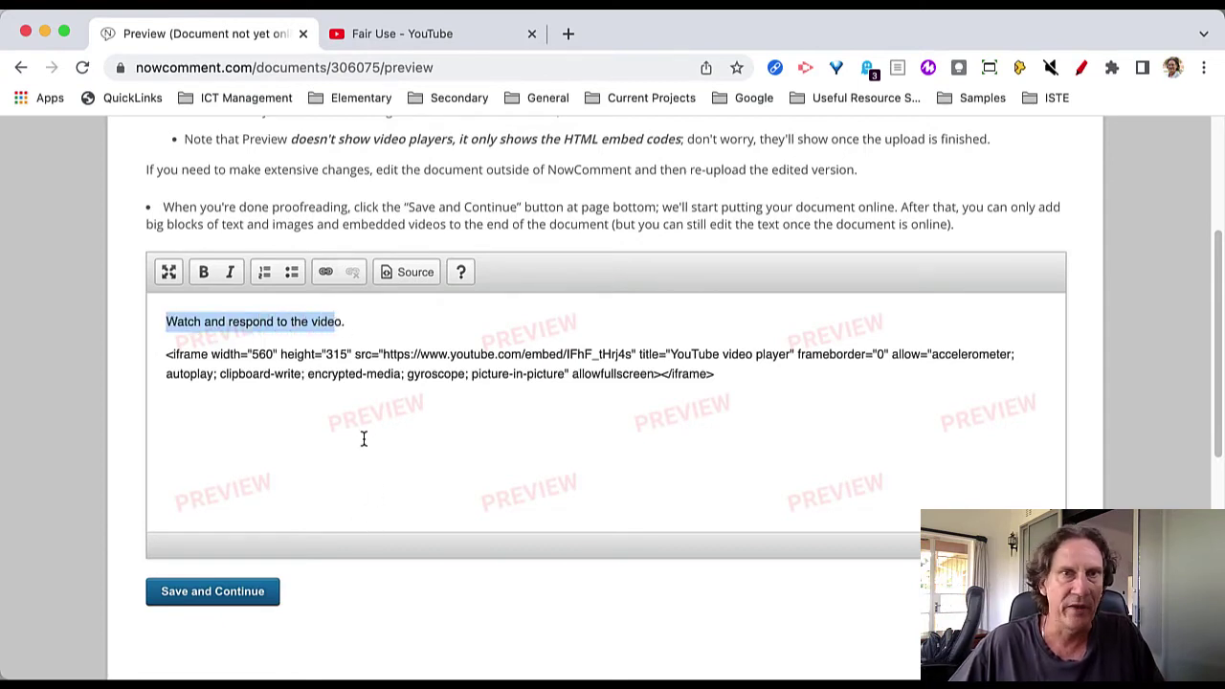
left_click(237, 595)
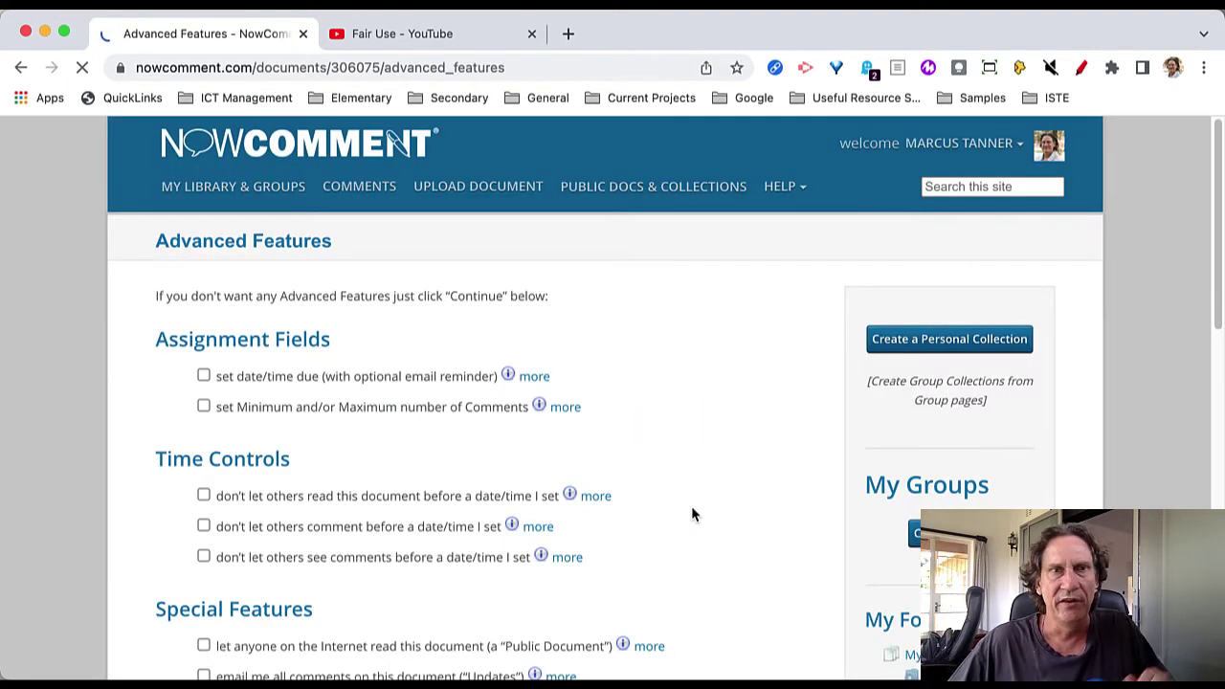
scroll(692, 510, "down", 2)
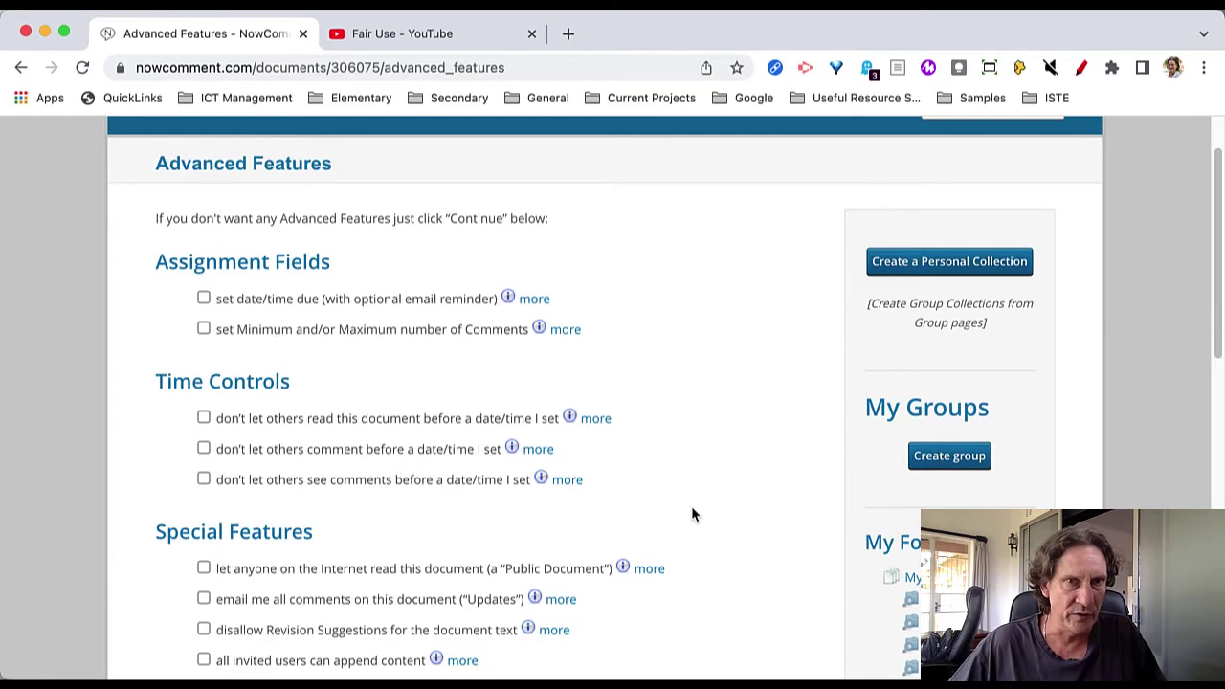
scroll(690, 510, "down", 2)
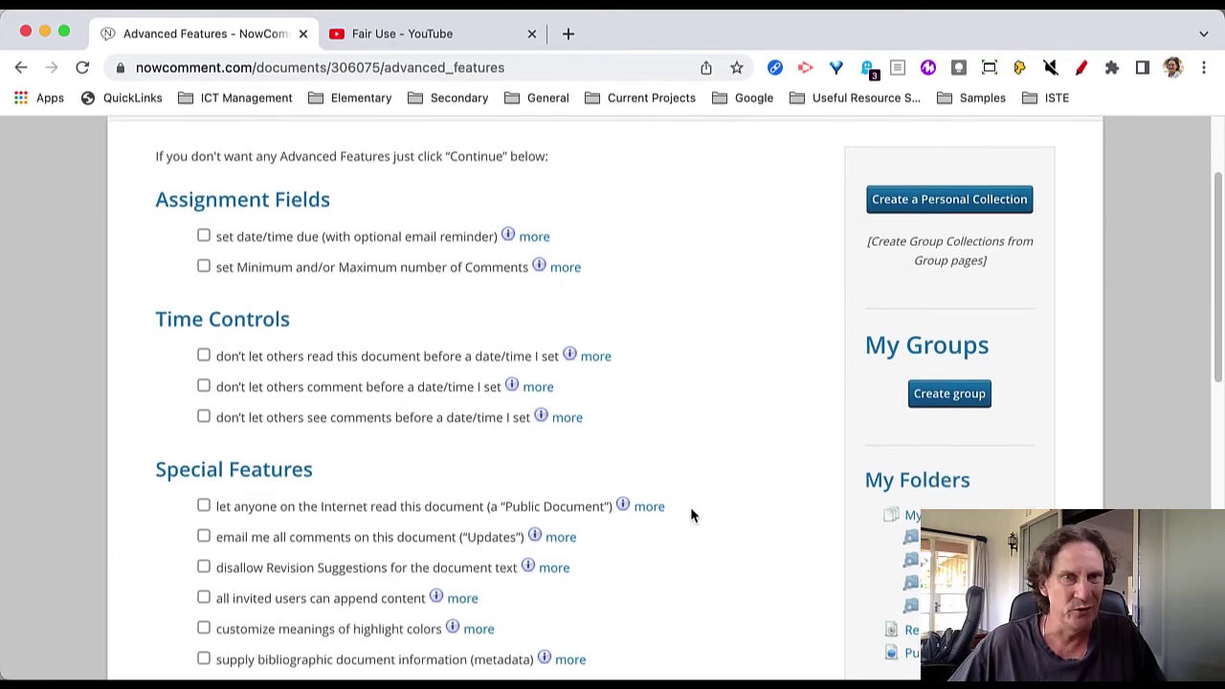
scroll(693, 516, "down", 1)
scroll(693, 516, "down", 1)
scroll(693, 516, "down", 2)
scroll(693, 516, "down", 1)
scroll(693, 516, "up", 2)
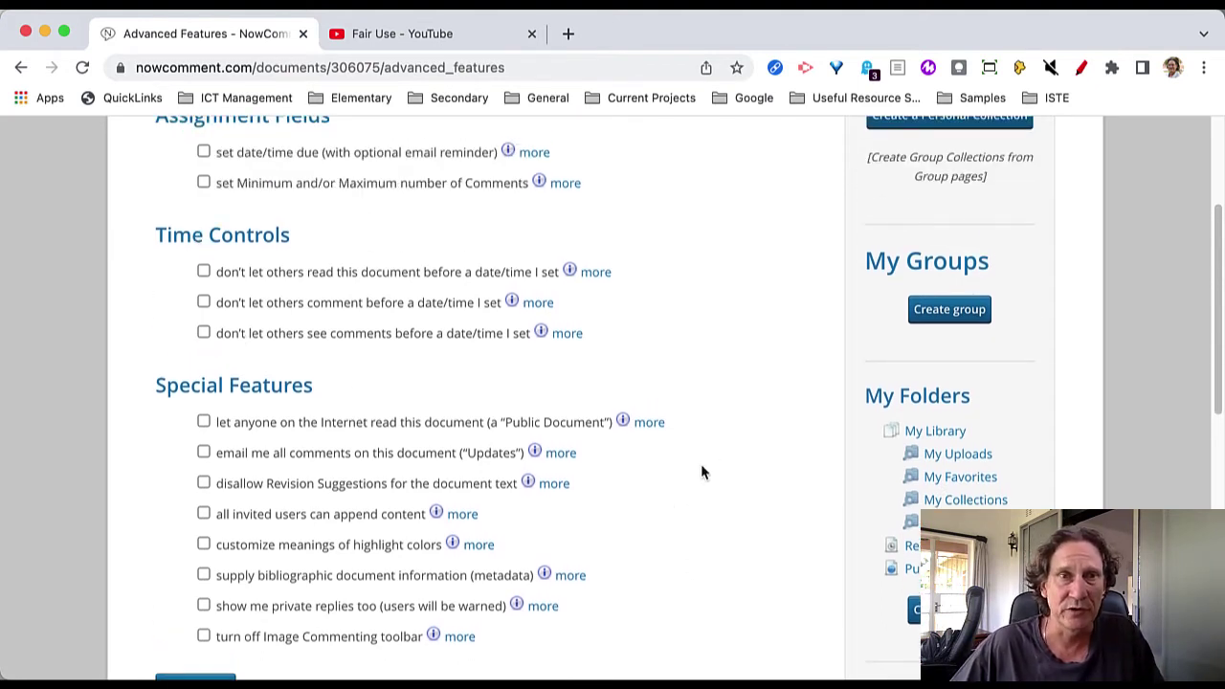
scroll(708, 506, "down", 2)
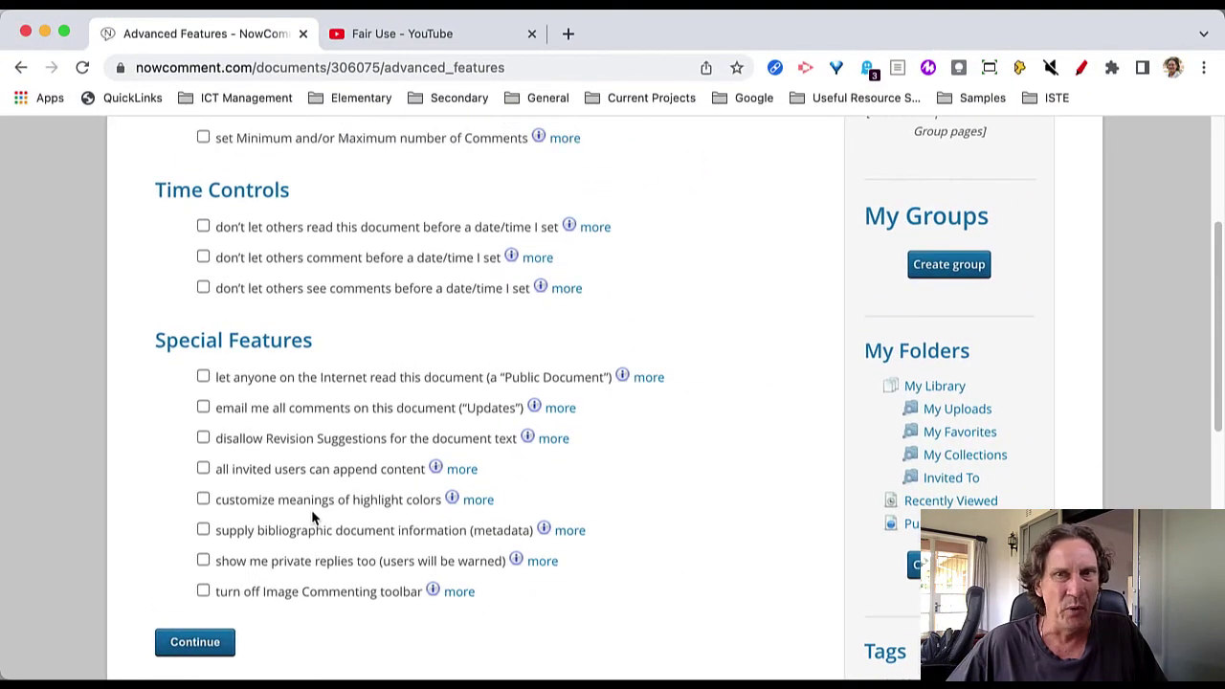
scroll(312, 512, "down", 3)
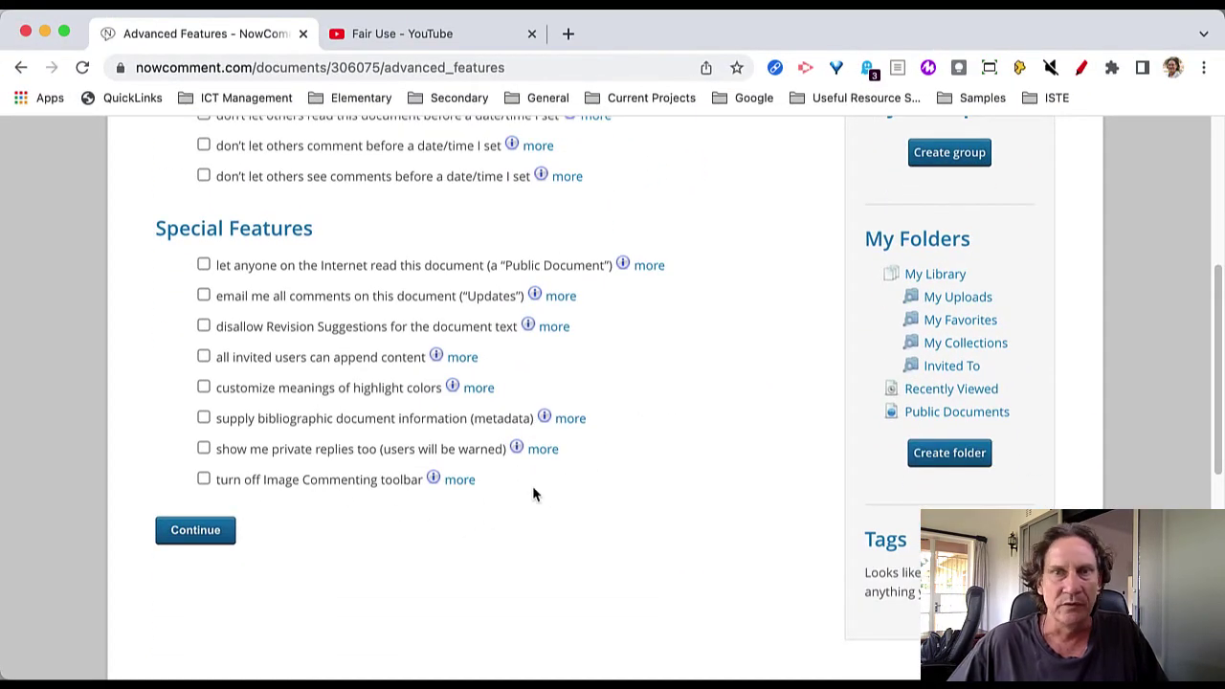
- Publish Fair Video without advanced features and pause its embedded video at 0:27
left_click(195, 533)
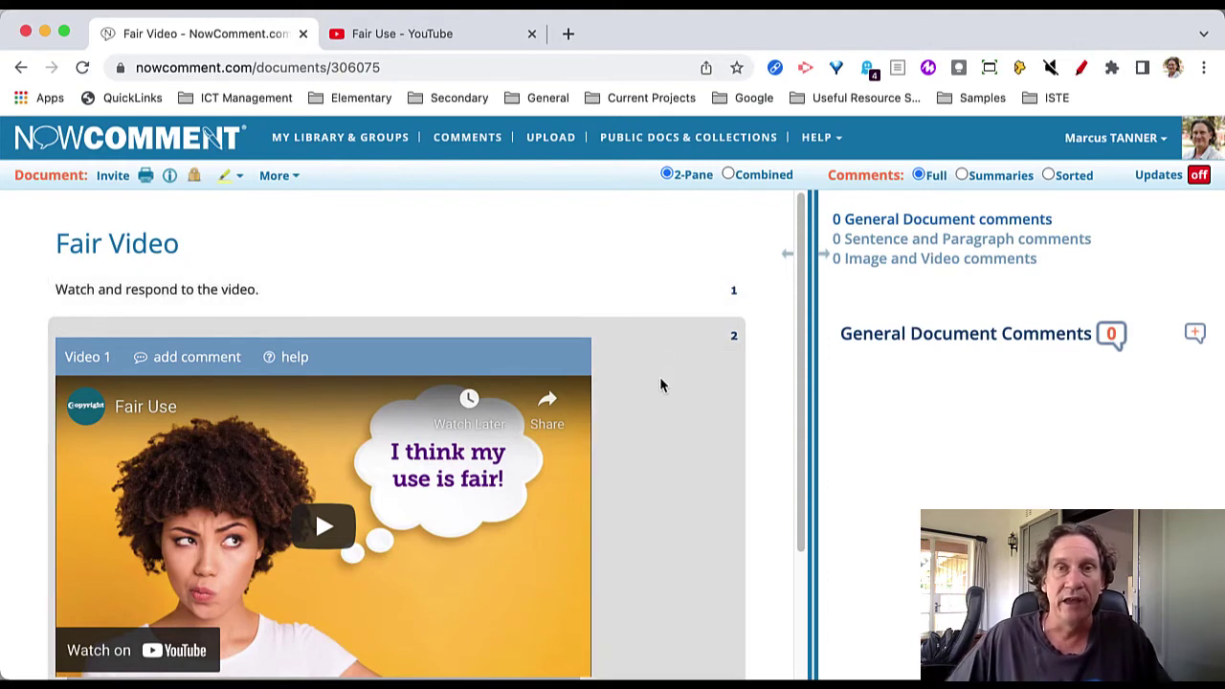
scroll(682, 421, "down", 2)
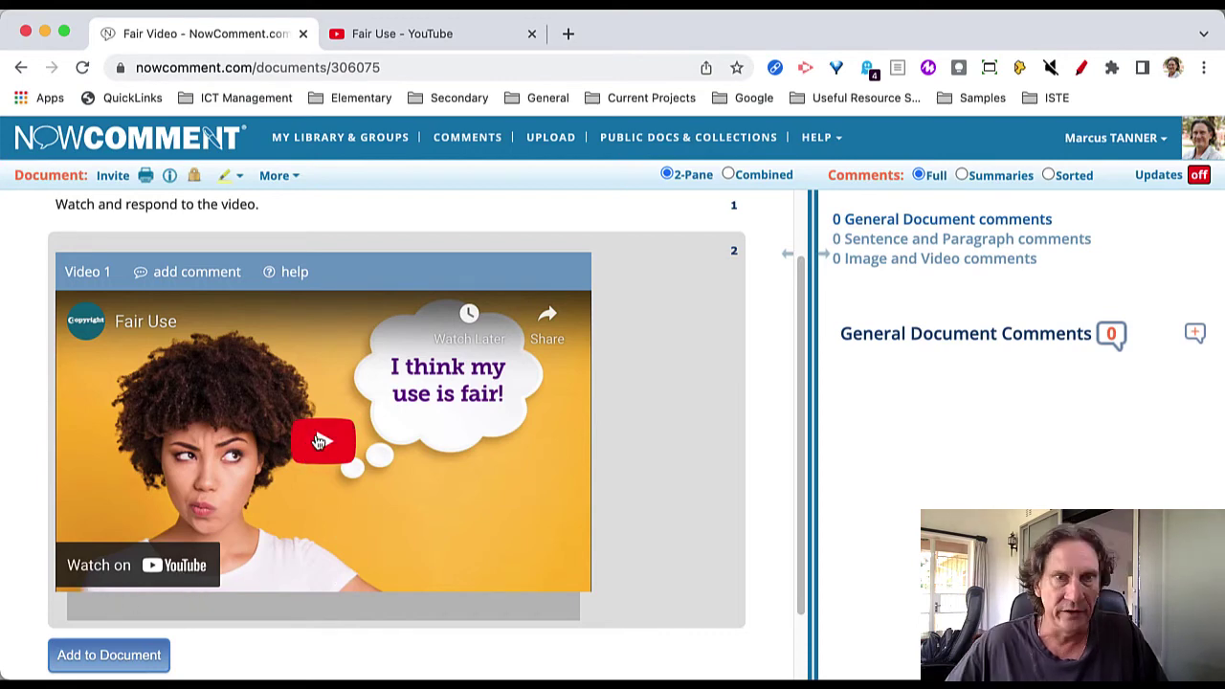
left_click(158, 557)
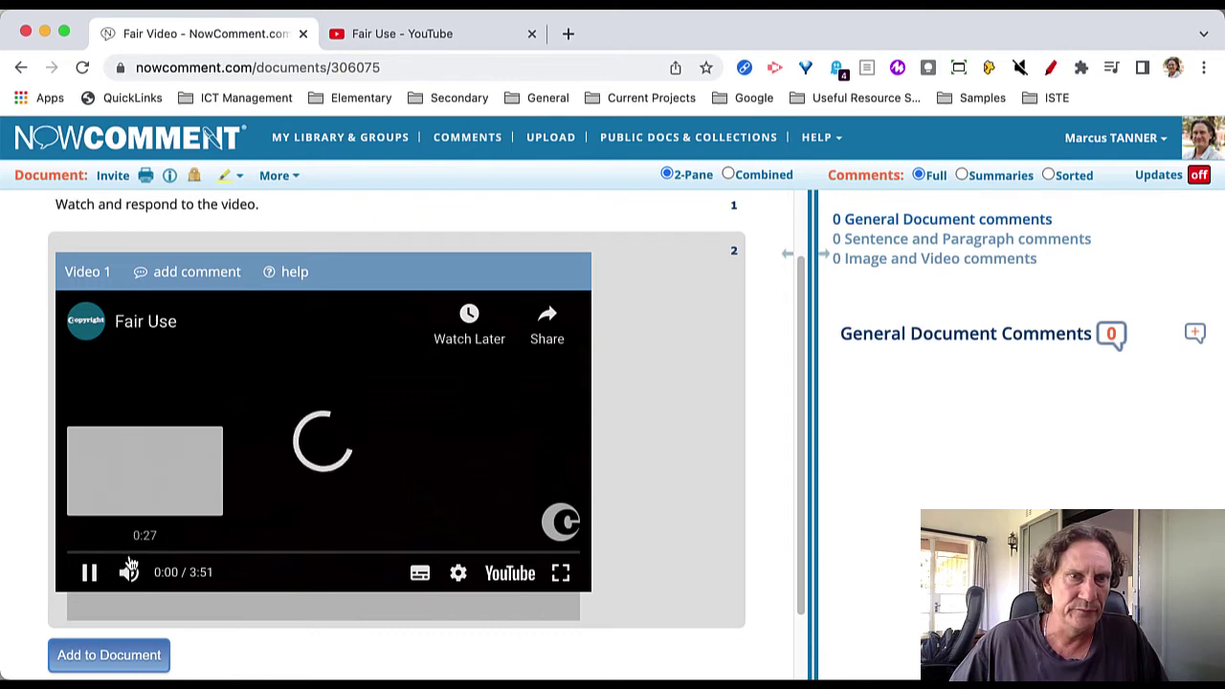
left_click(130, 555)
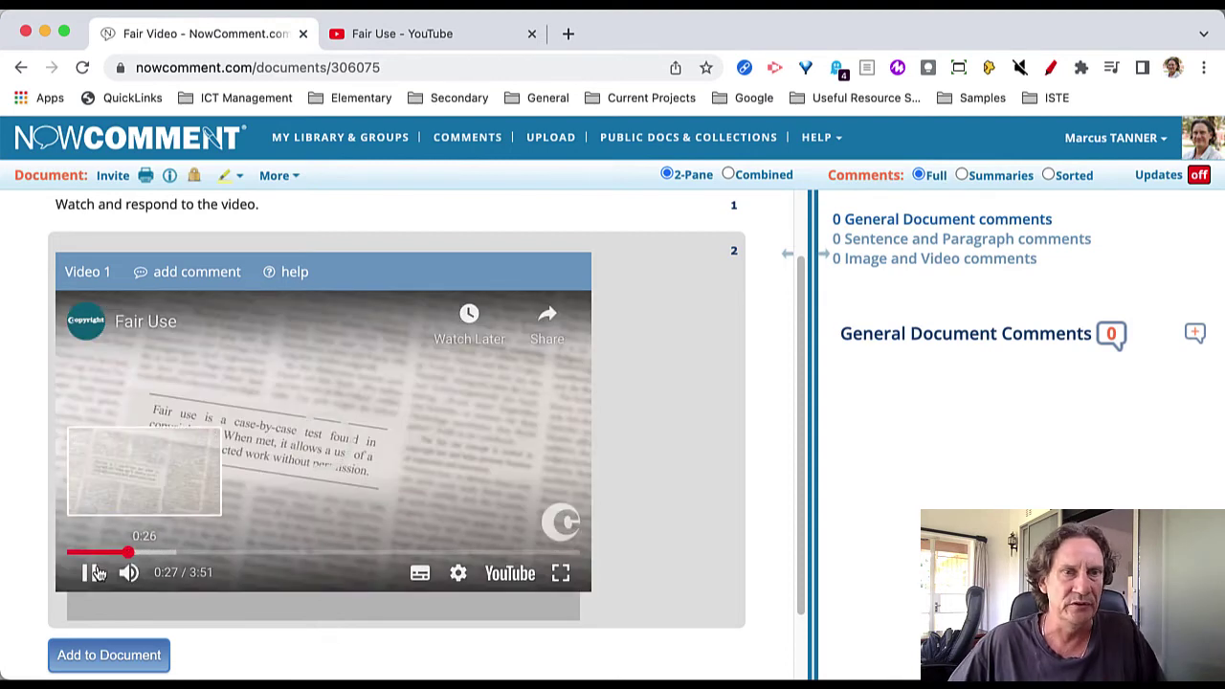
left_click(89, 572)
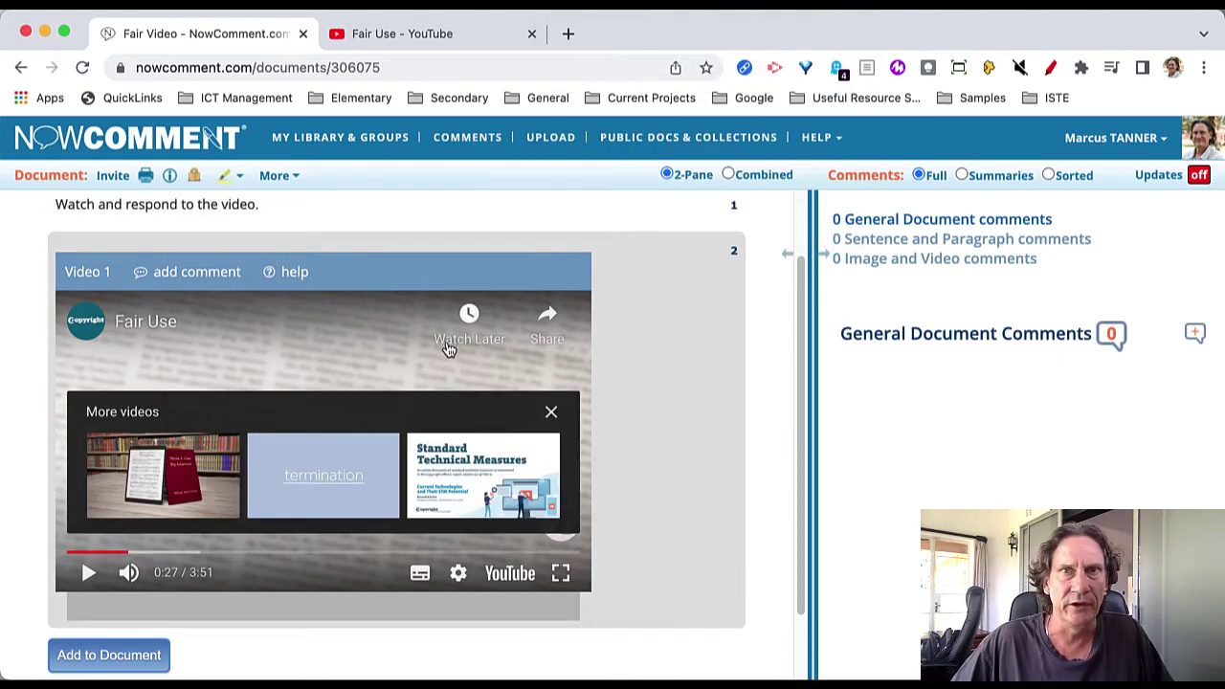
left_click_drag(115, 258, 118, 410)
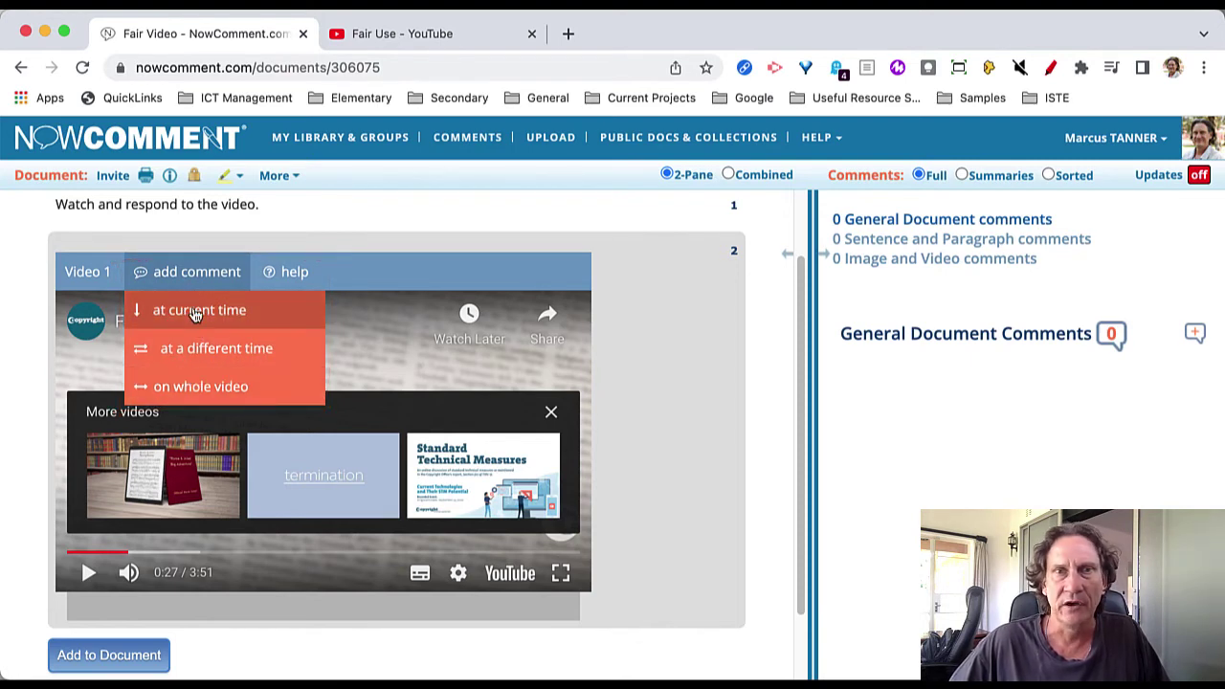
- Post 'Put discussion prompt here' as a new conversation at 00:27
left_click(197, 310)
type("Put discussion prompt her")
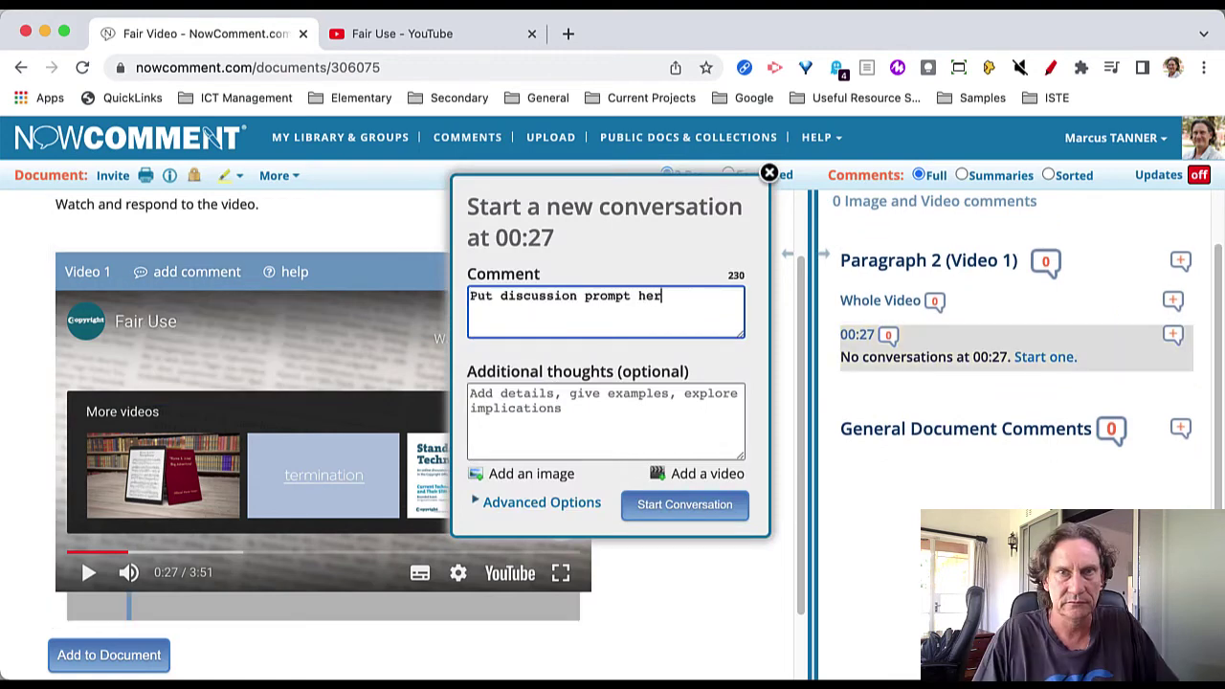
type("e")
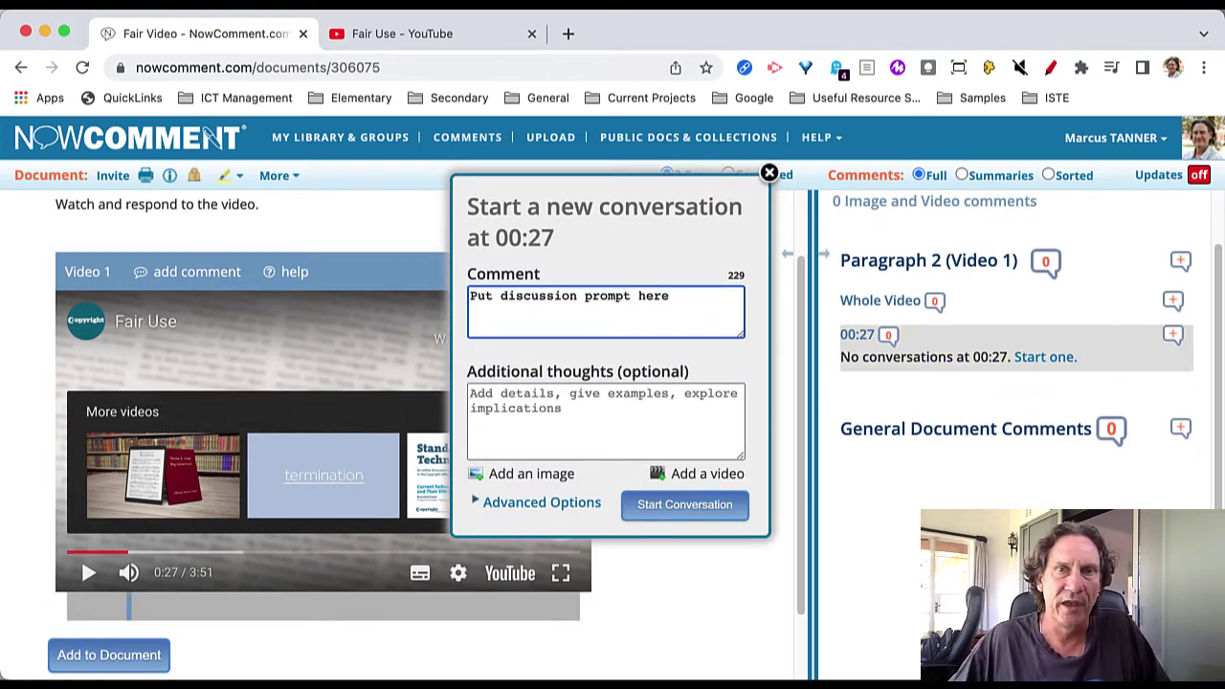
left_click(591, 424)
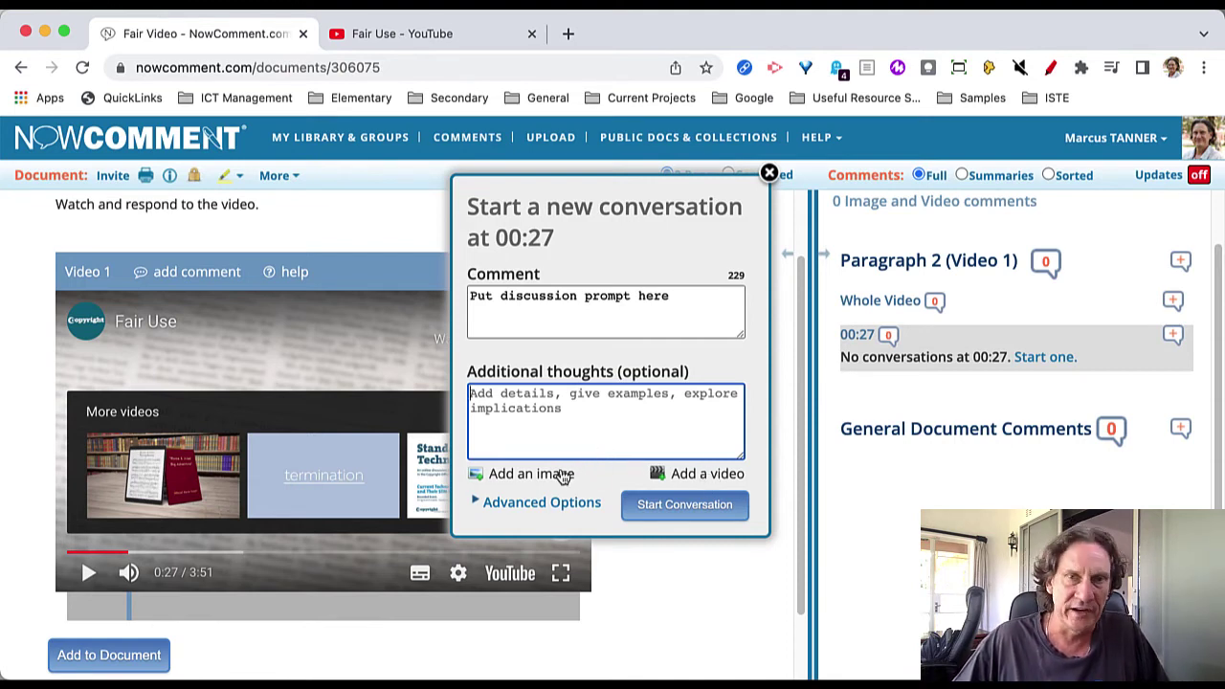
left_click(488, 505)
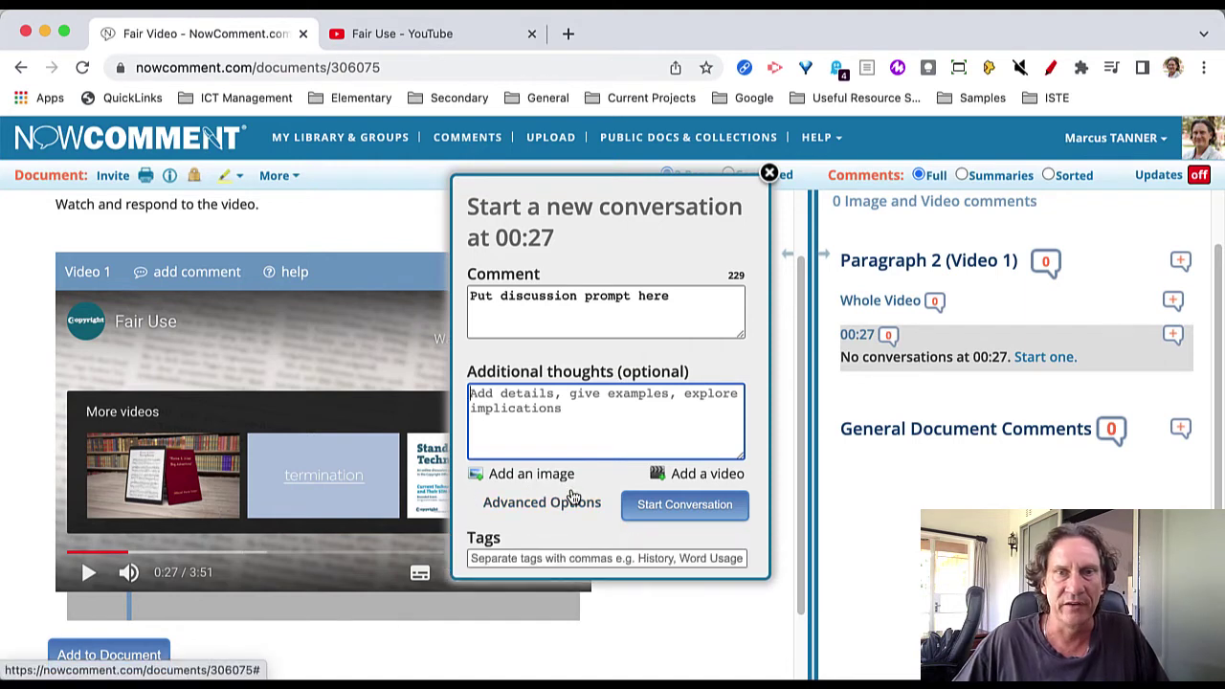
left_click(477, 506)
left_click(478, 505)
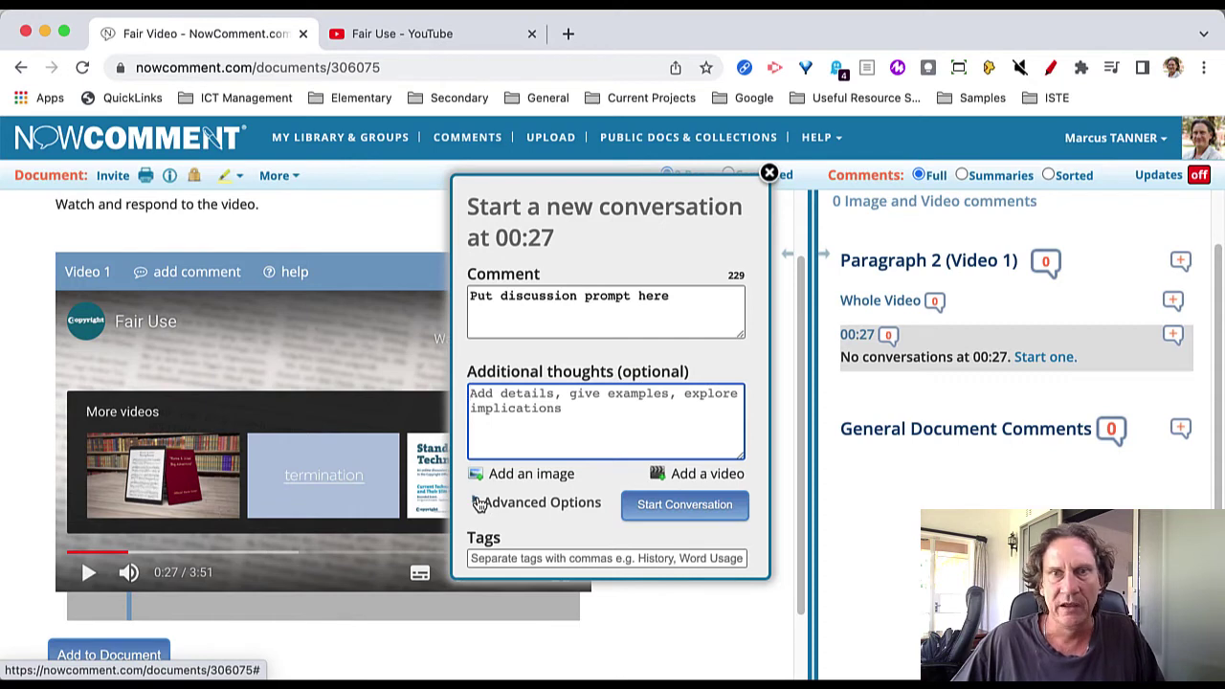
left_click(478, 506)
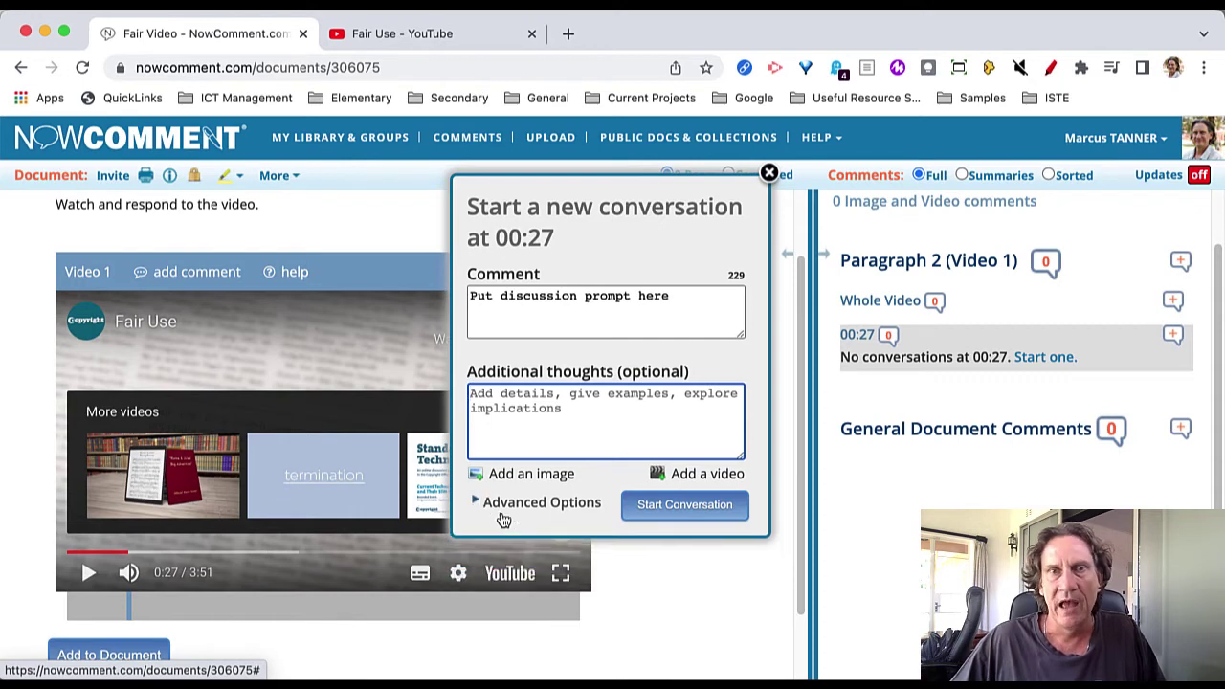
left_click(679, 515)
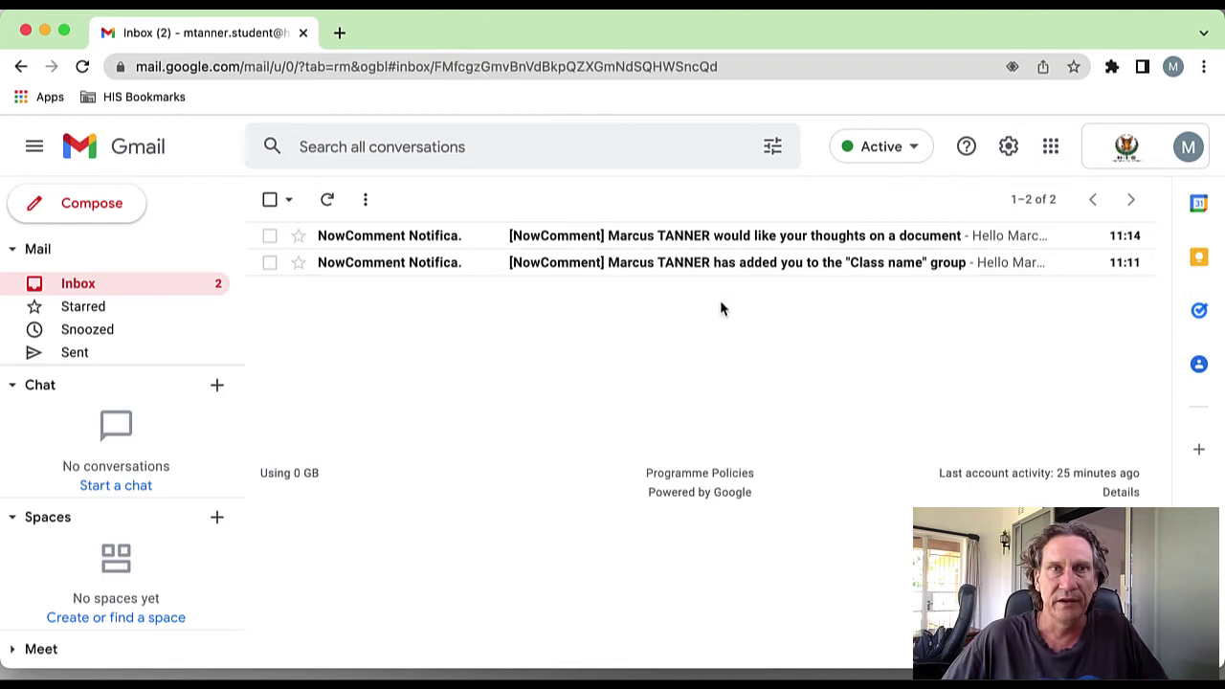
- Read through the Class name group invitation email, then go back to the inbox
scroll(710, 335, "down", 1)
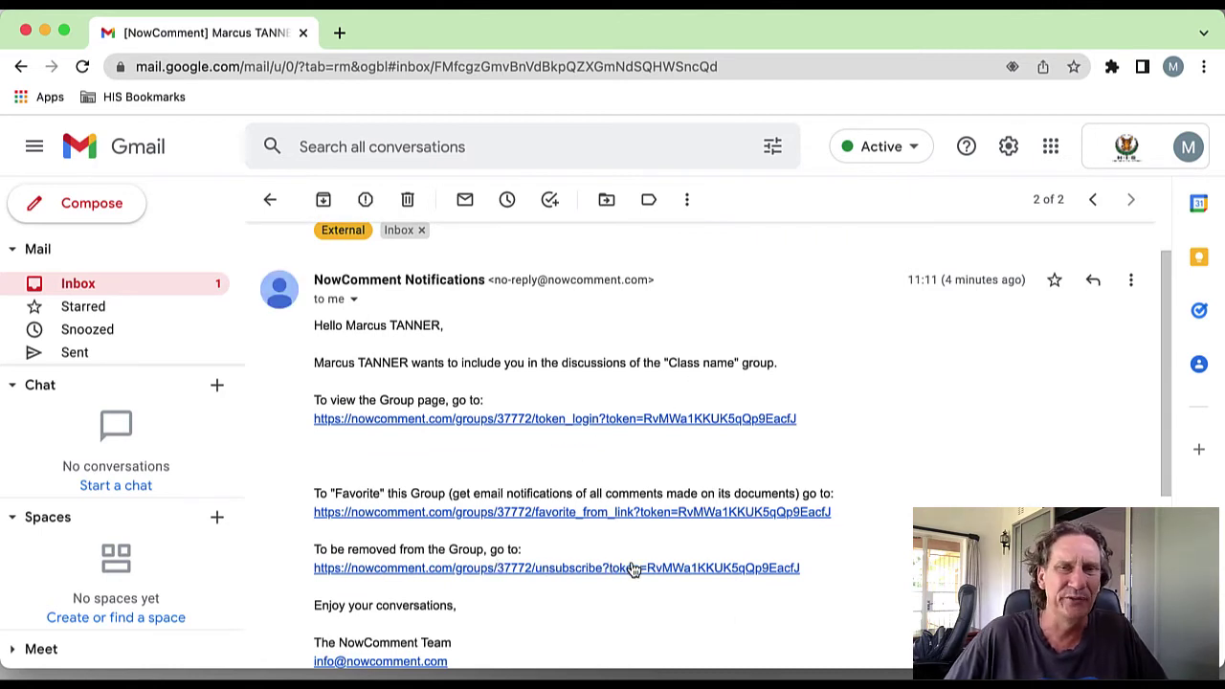
scroll(637, 580, "down", 1)
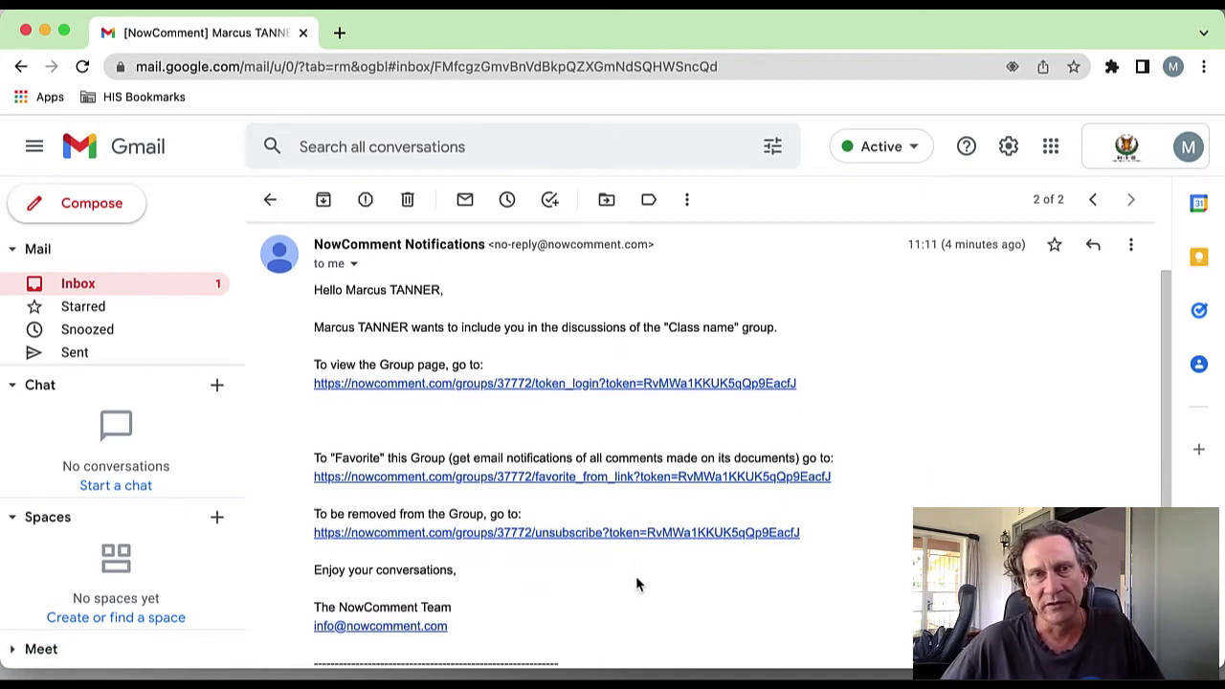
scroll(635, 575, "up", 2)
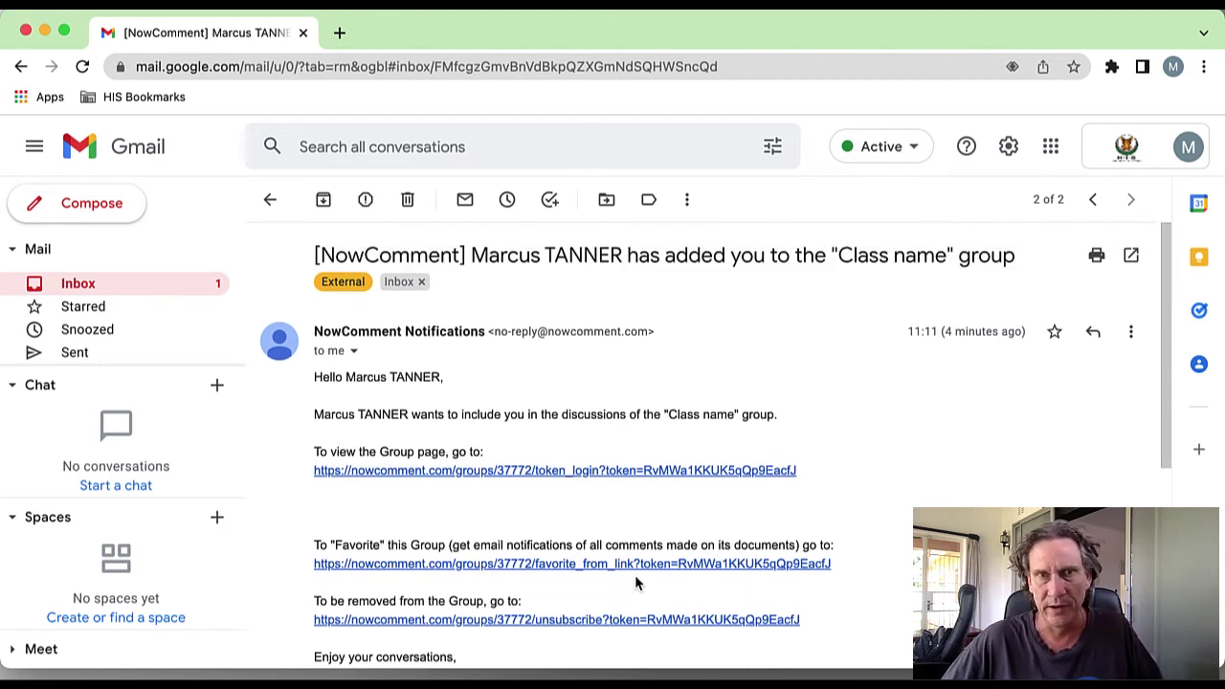
scroll(636, 582, "down", 3)
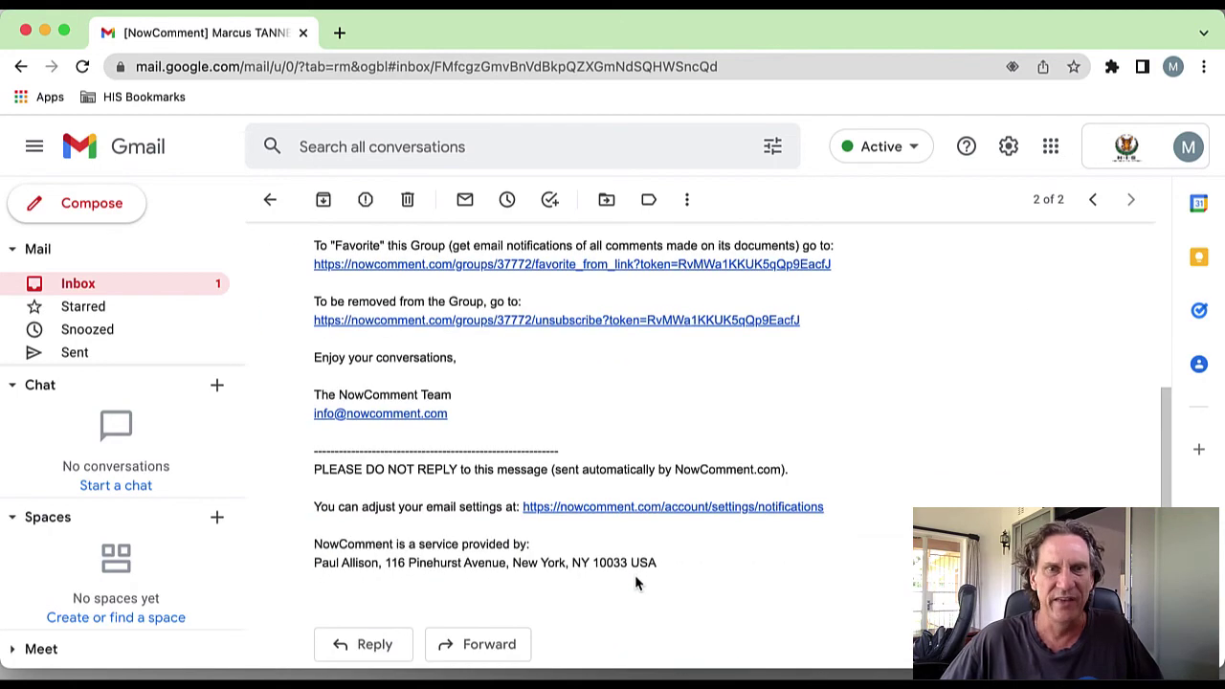
scroll(636, 582, "down", 1)
scroll(637, 582, "up", 3)
scroll(637, 582, "up", 1)
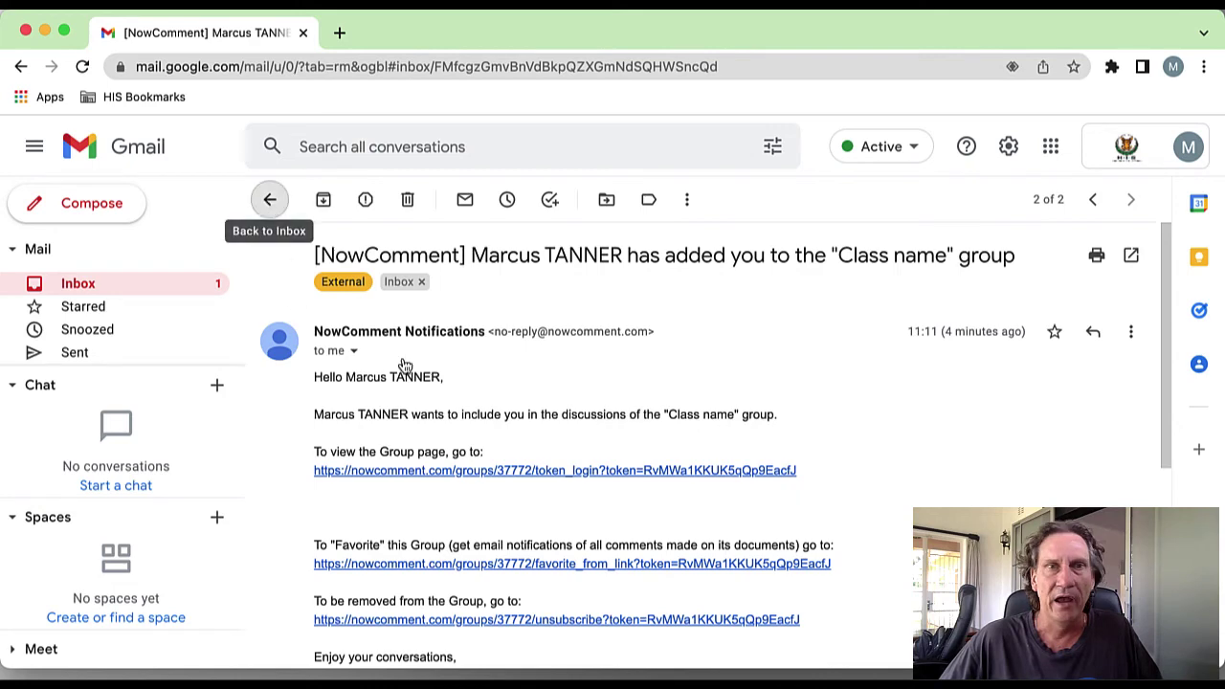
left_click(270, 199)
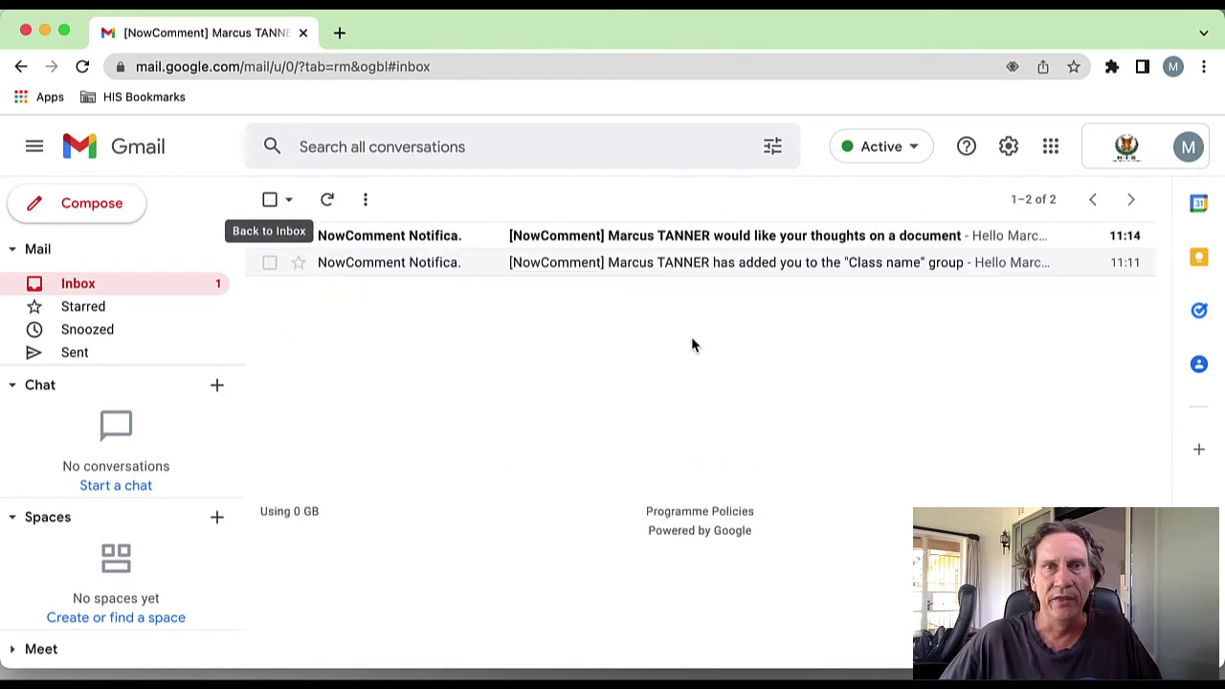
- Open the Gmail invitation email and follow its nowcomment.com link to the Fair Video document
left_click(430, 239)
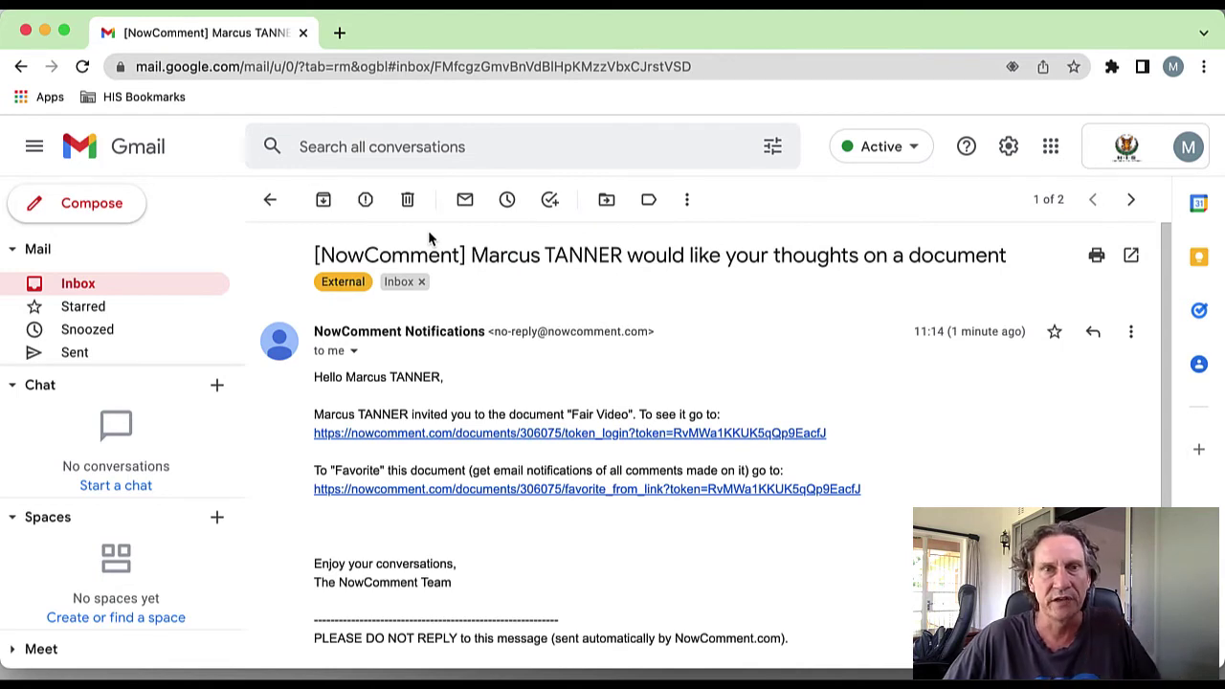
scroll(872, 398, "down", 2)
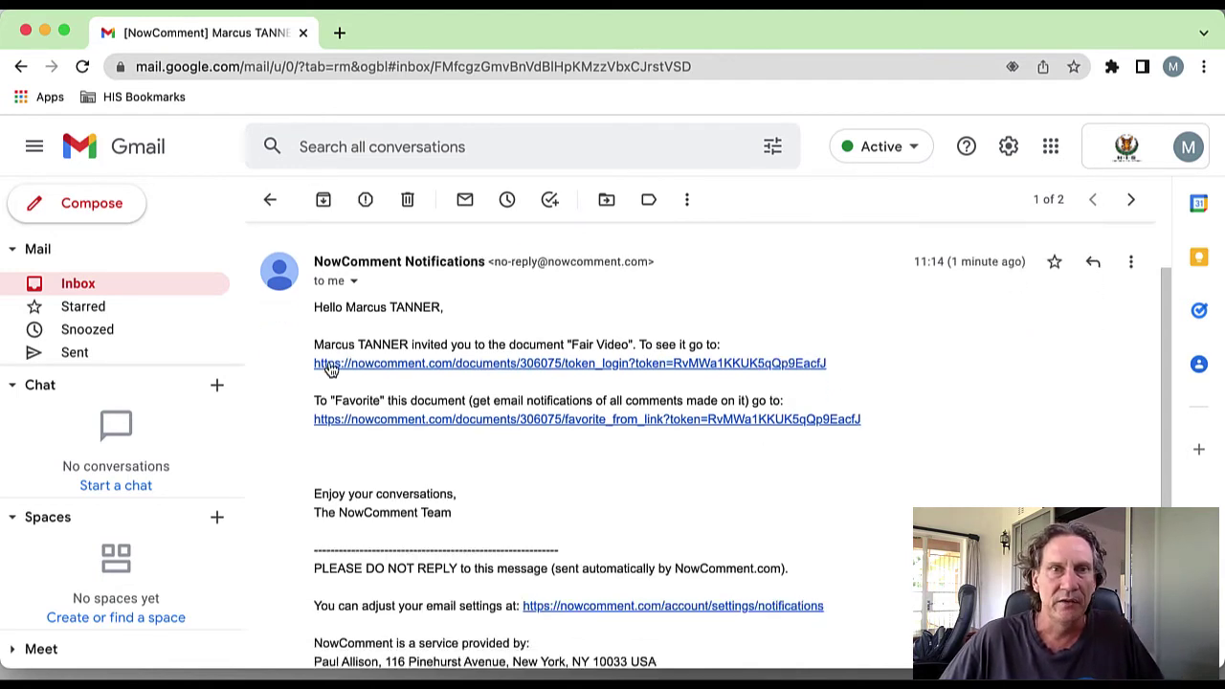
left_click(428, 365)
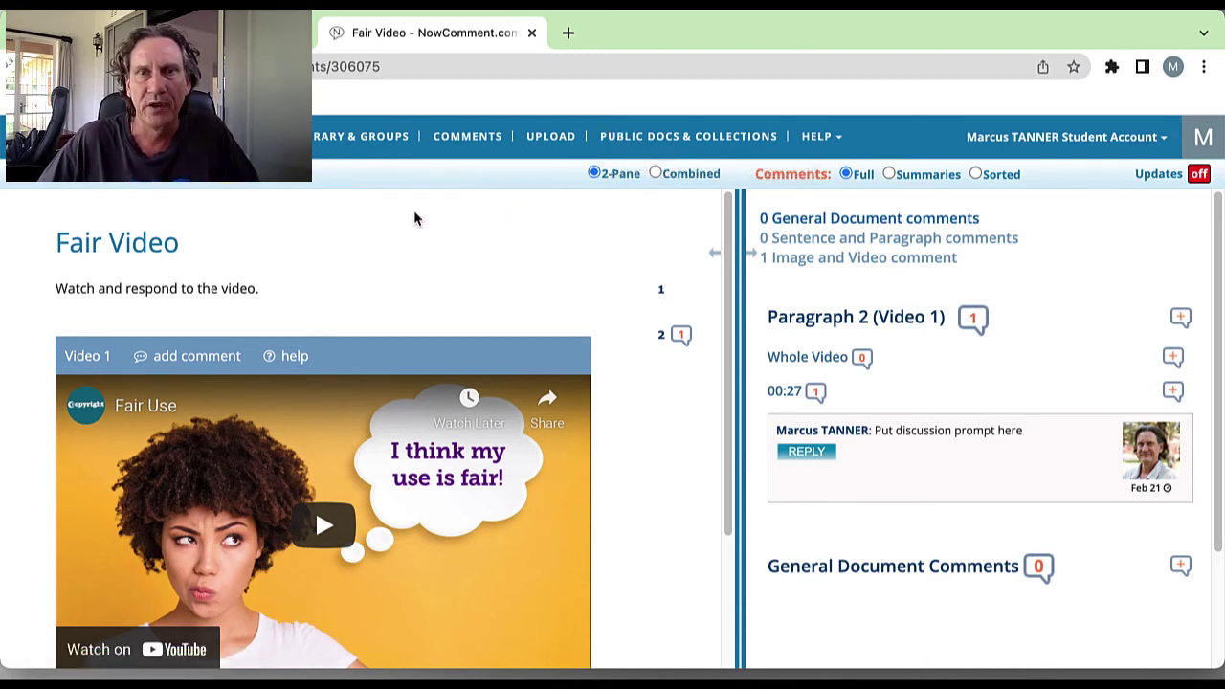
scroll(439, 210, "down", 1)
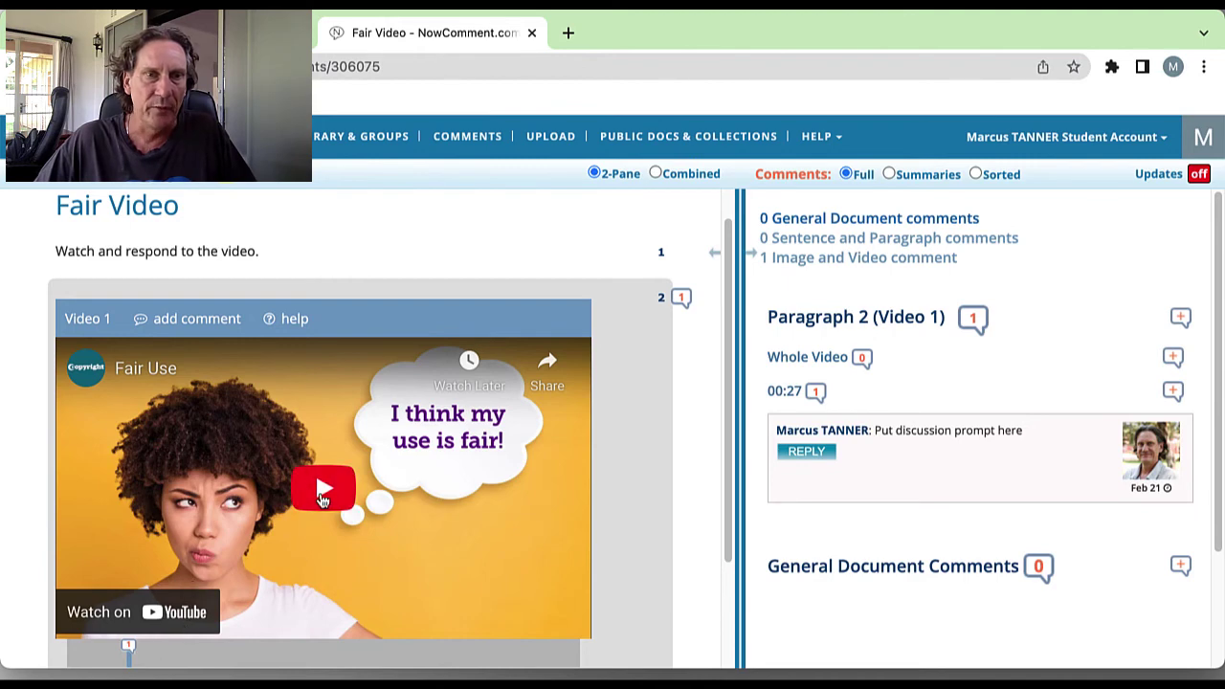
- Jump the Fair Video to the 0:27 comment marker, play it, and preview the prompt's actions
left_click(130, 660)
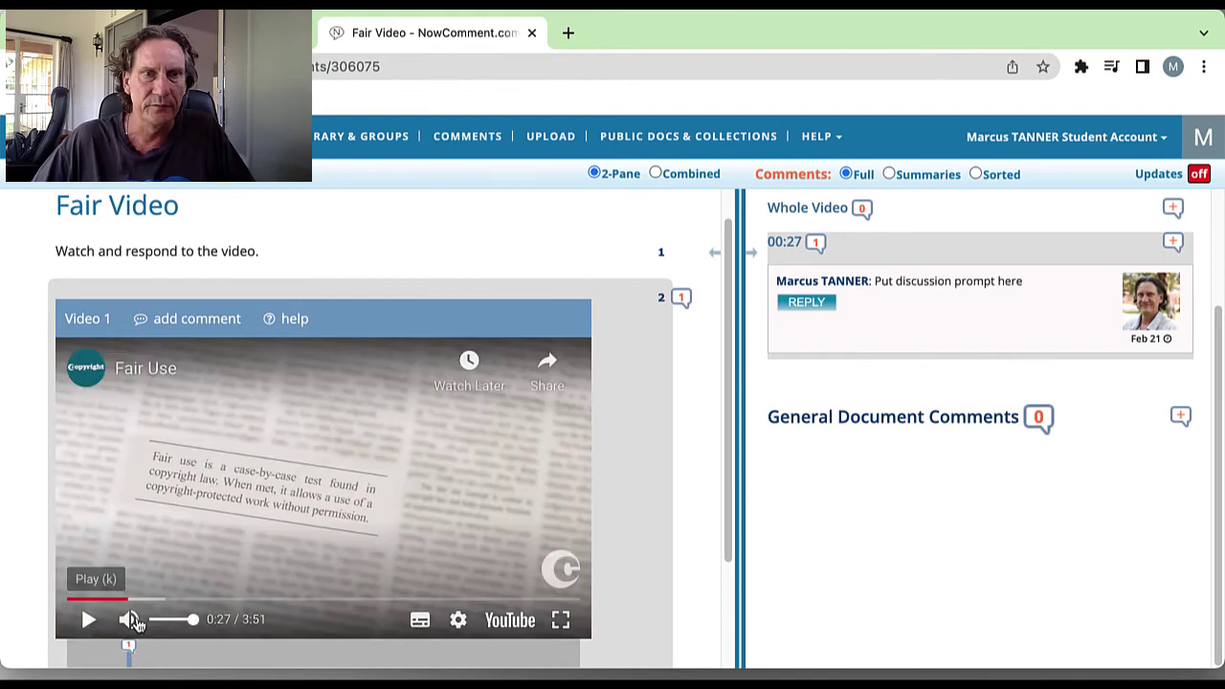
left_click(790, 255)
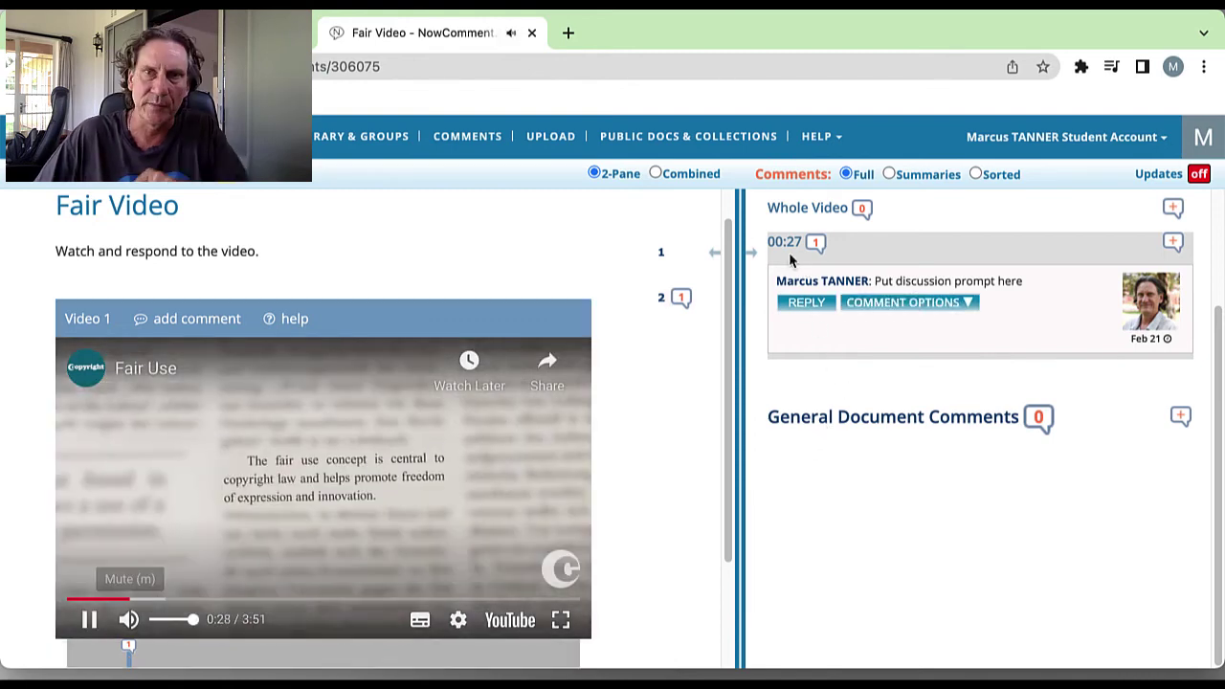
left_click(943, 303)
left_click(882, 284)
- Select the 'Put discussion prompt here' text and reopen the prompt's comment options list
left_click_drag(875, 280, 1024, 280)
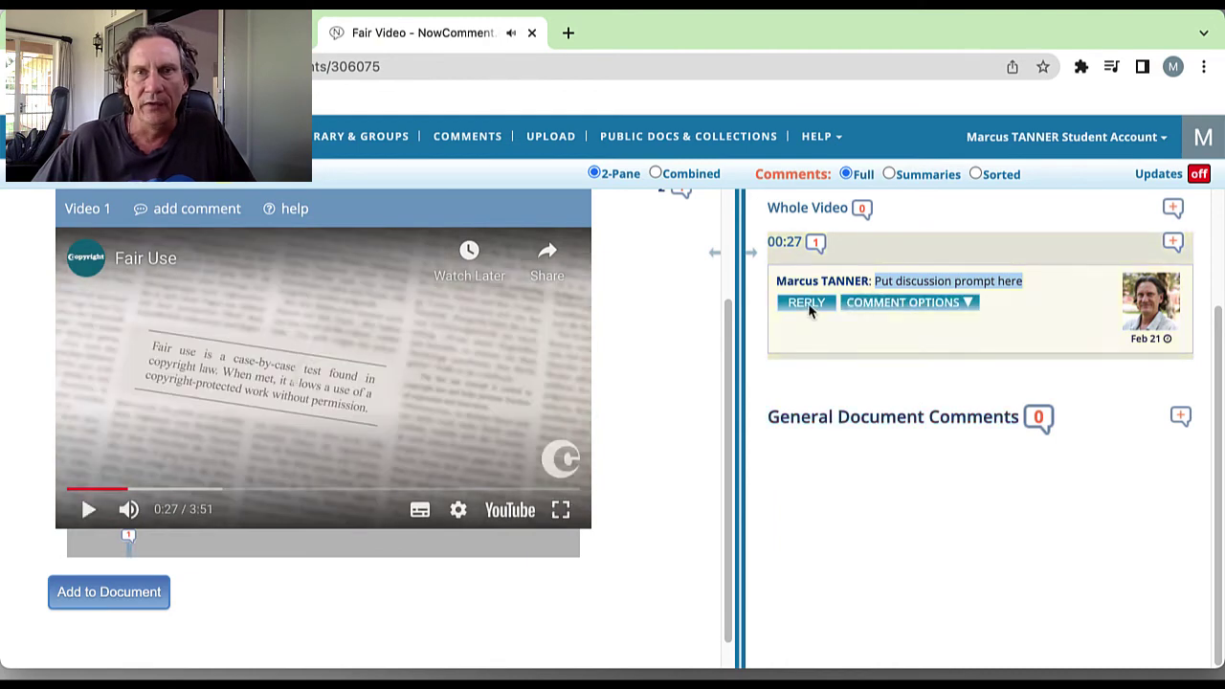
left_click(962, 303)
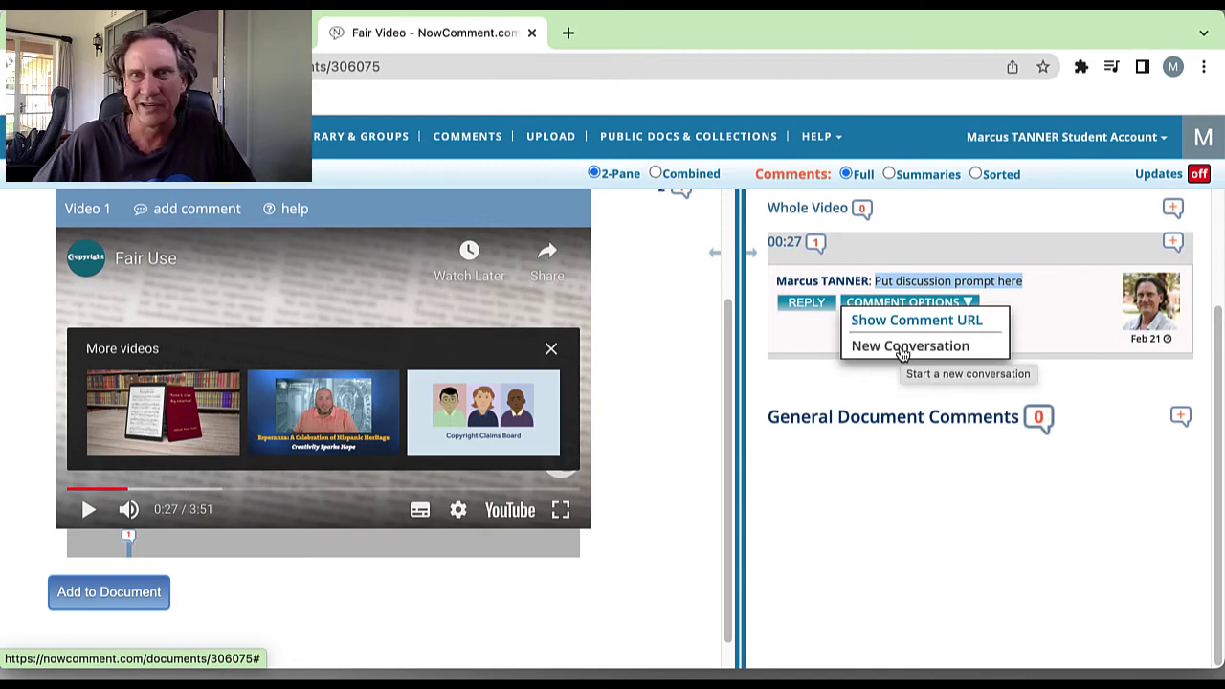
left_click(963, 303)
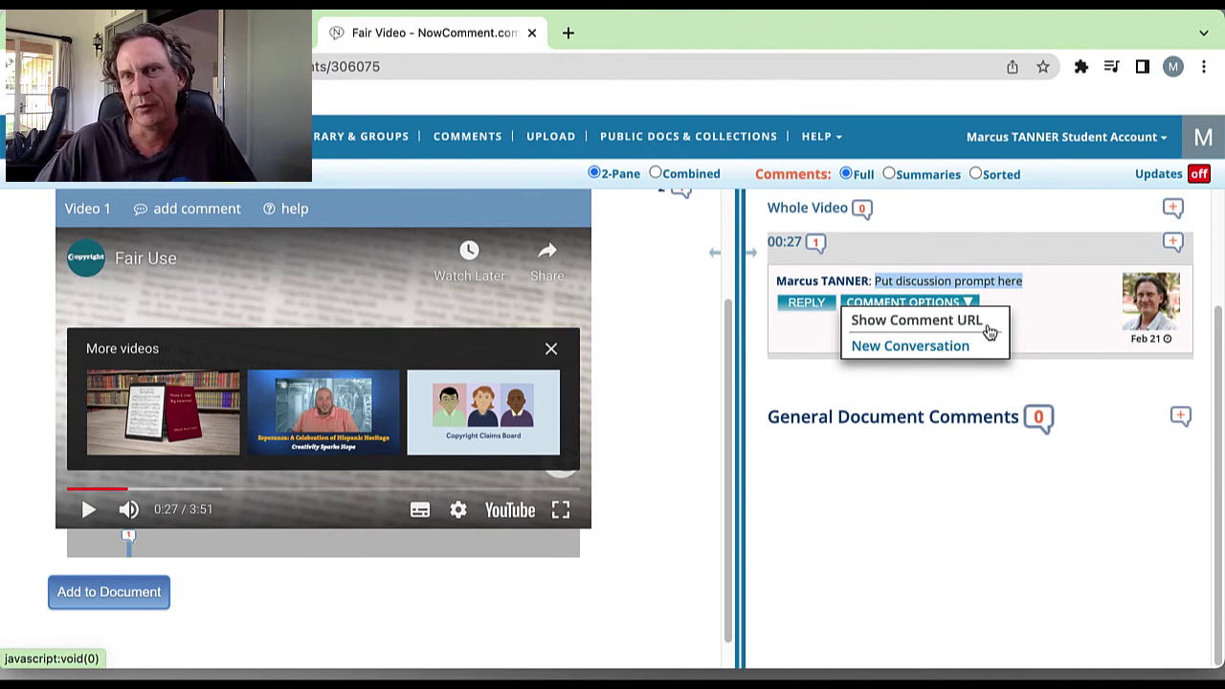
- Post a student reply to the 0:27 prompt: summary 'My response', full comment 'More comments here'
left_click(800, 305)
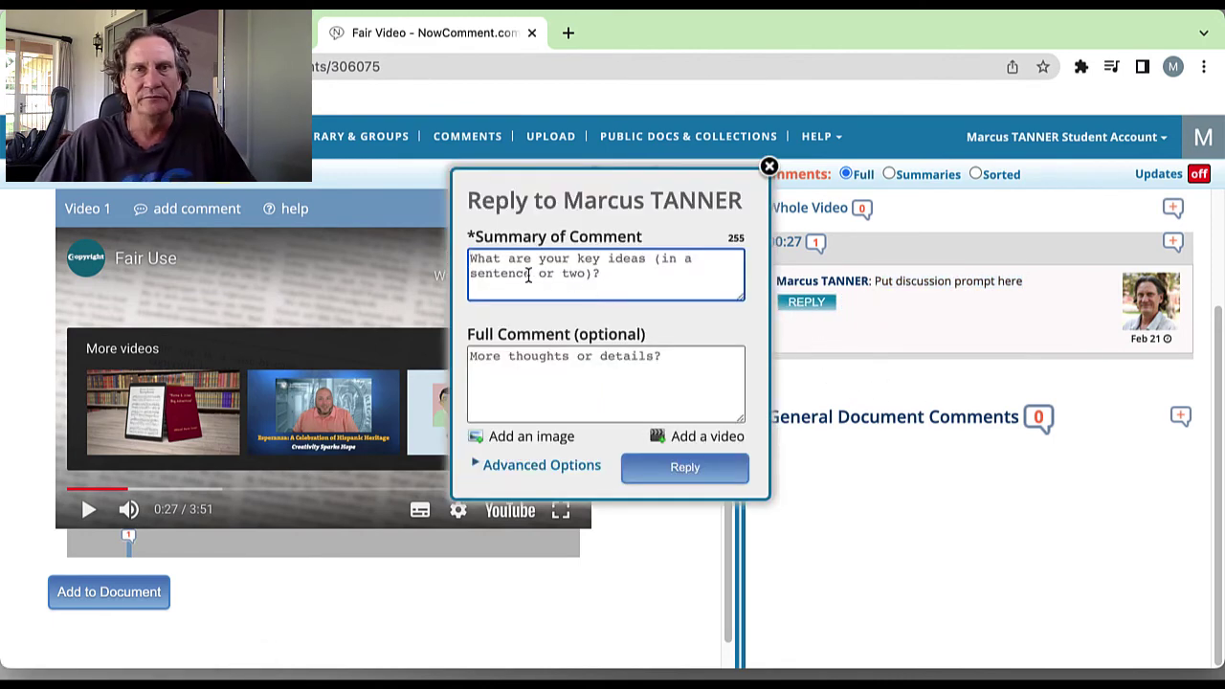
type("My response")
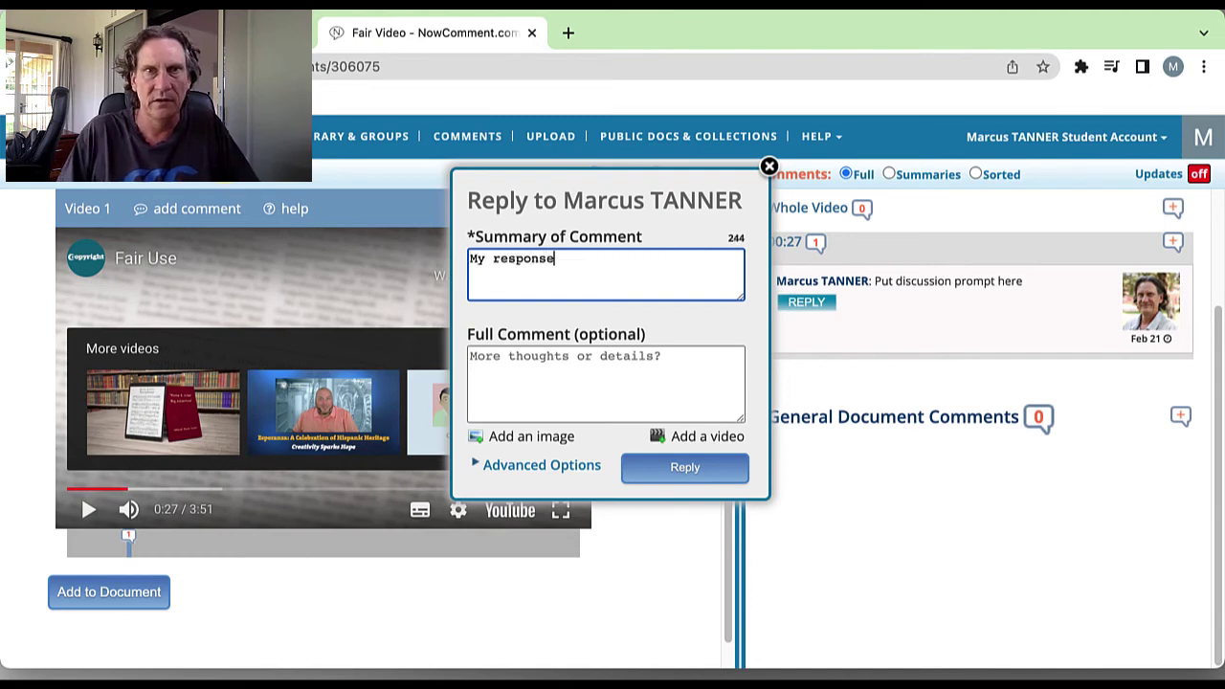
left_click(520, 399)
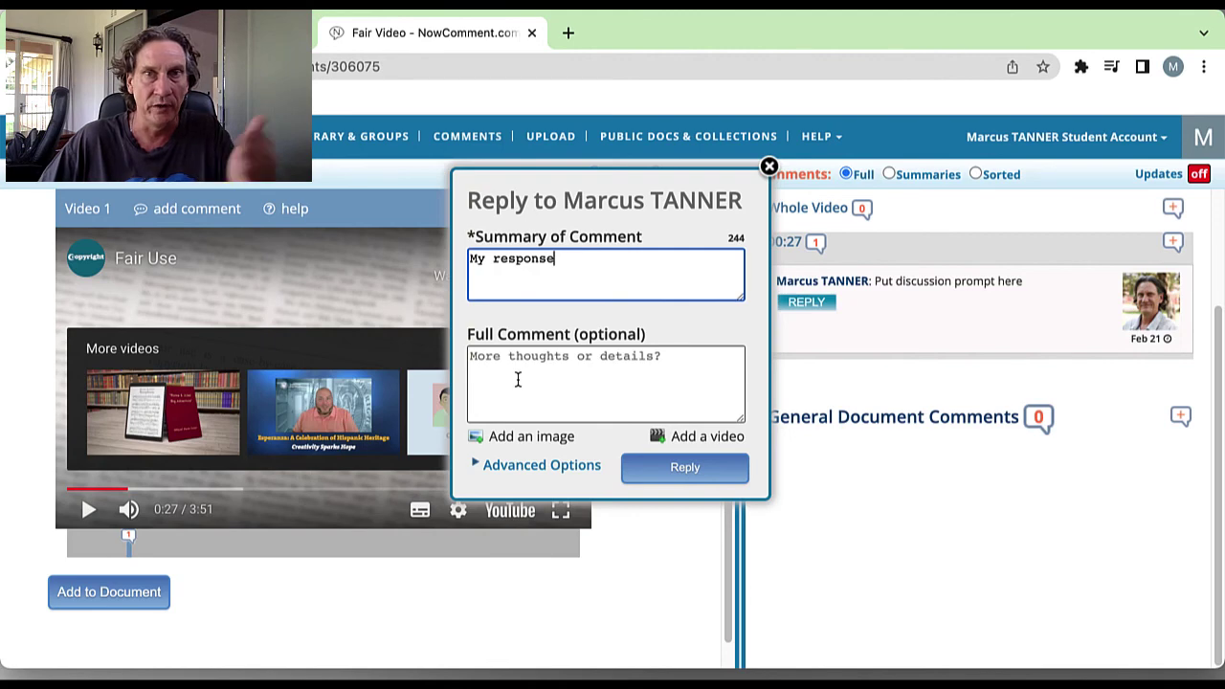
left_click(564, 383)
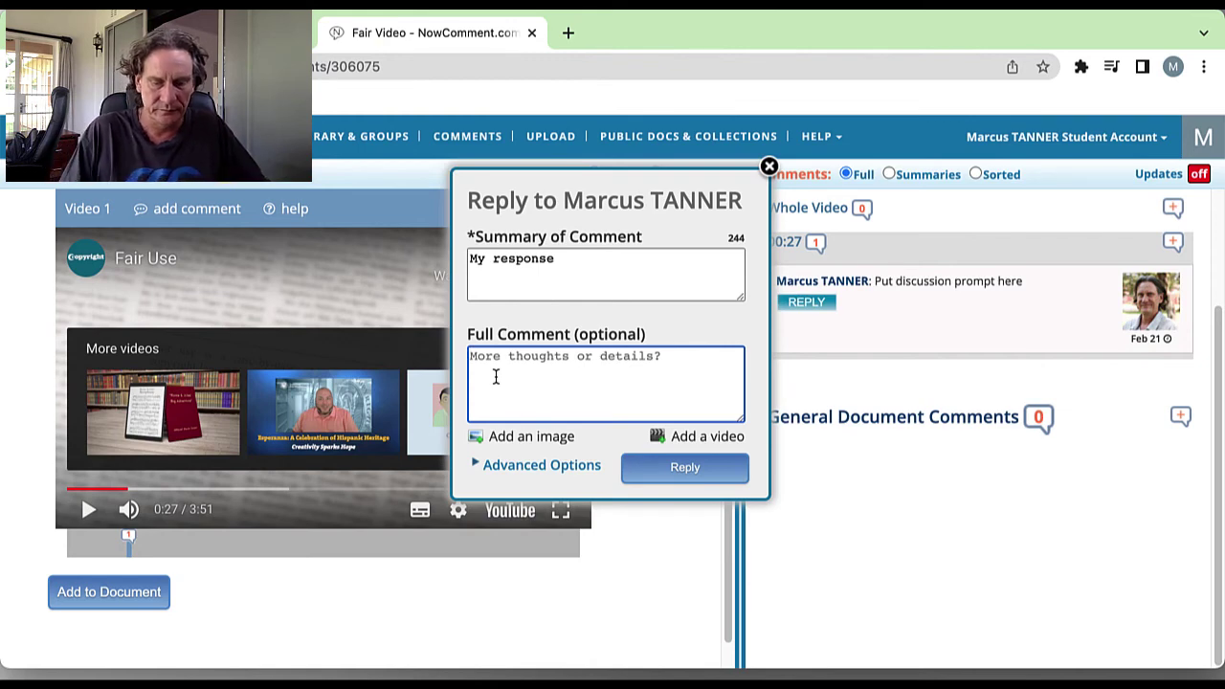
type("More comments here.")
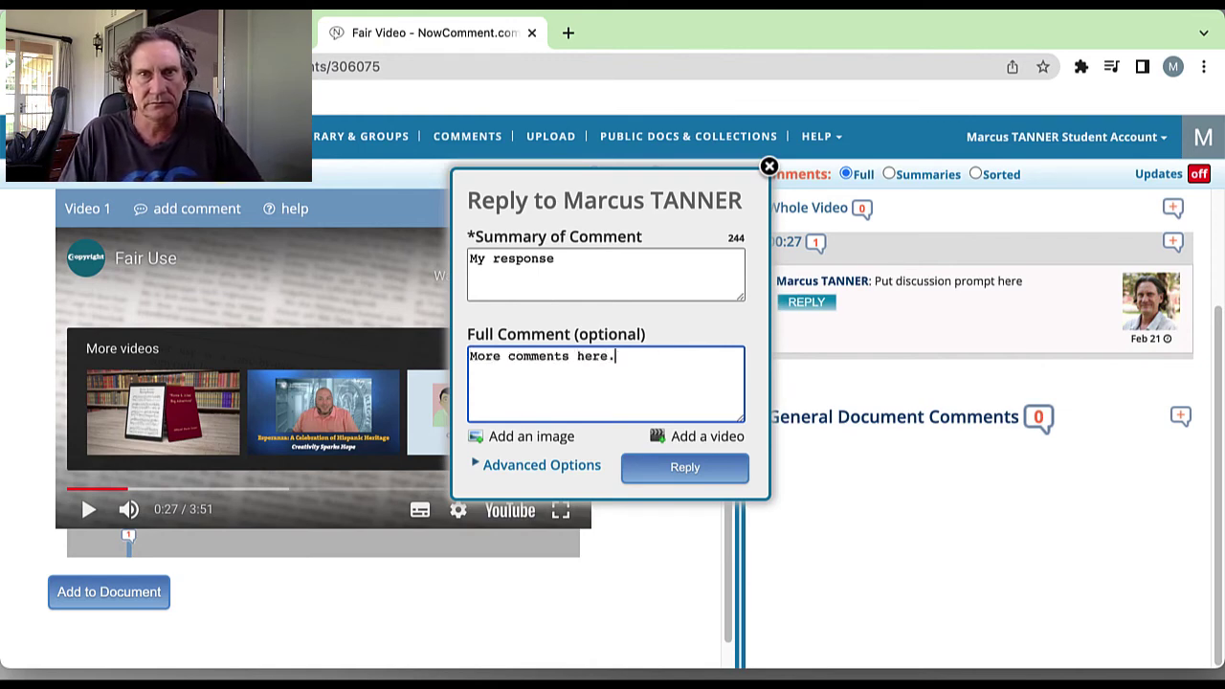
left_click(656, 469)
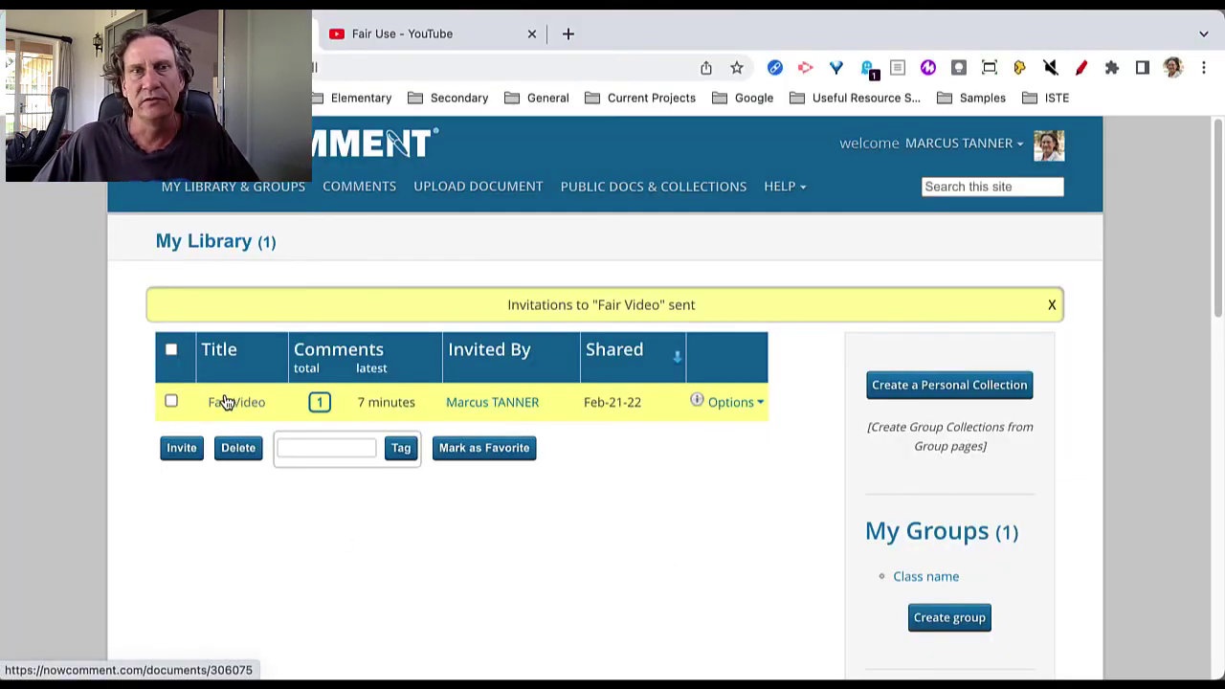
- Open Fair Video from the teacher's My Library and view the student reply's edit and delete options
left_click(224, 402)
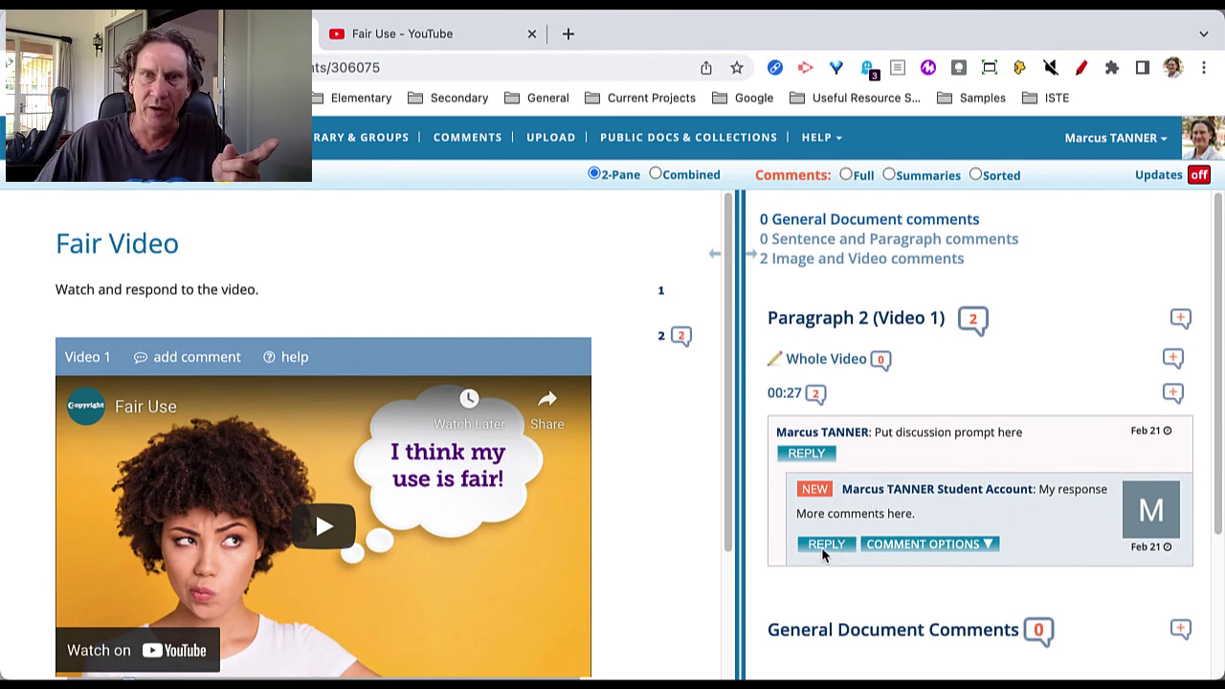
left_click(903, 543)
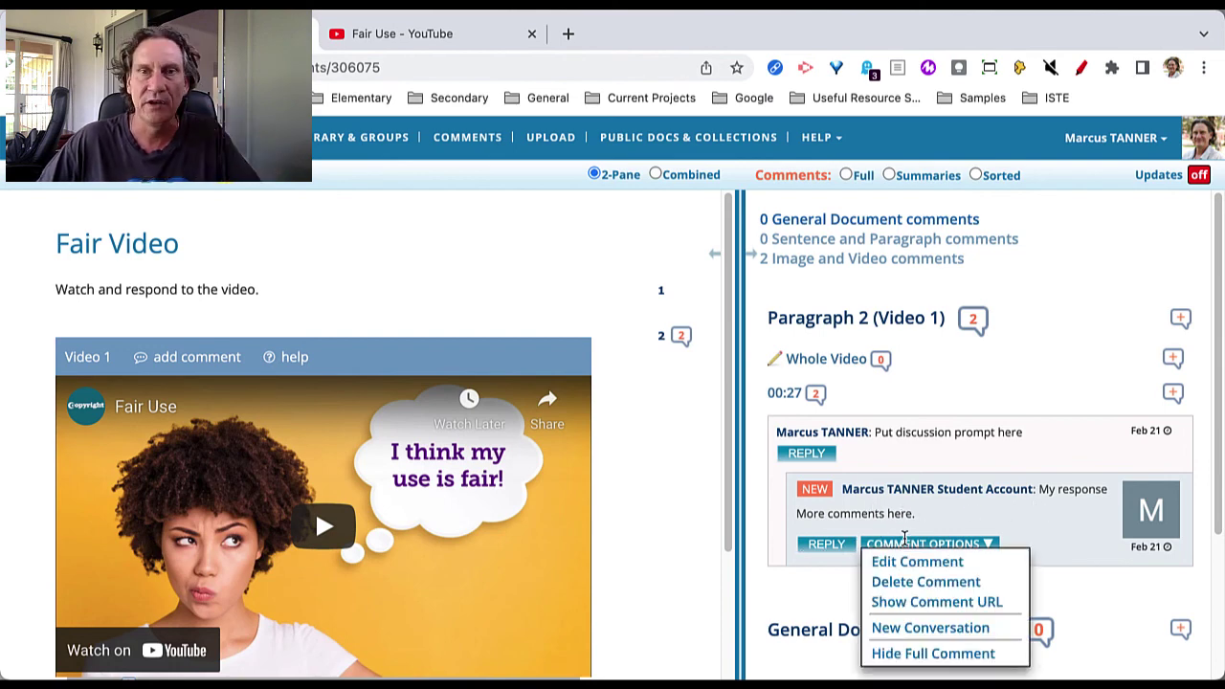